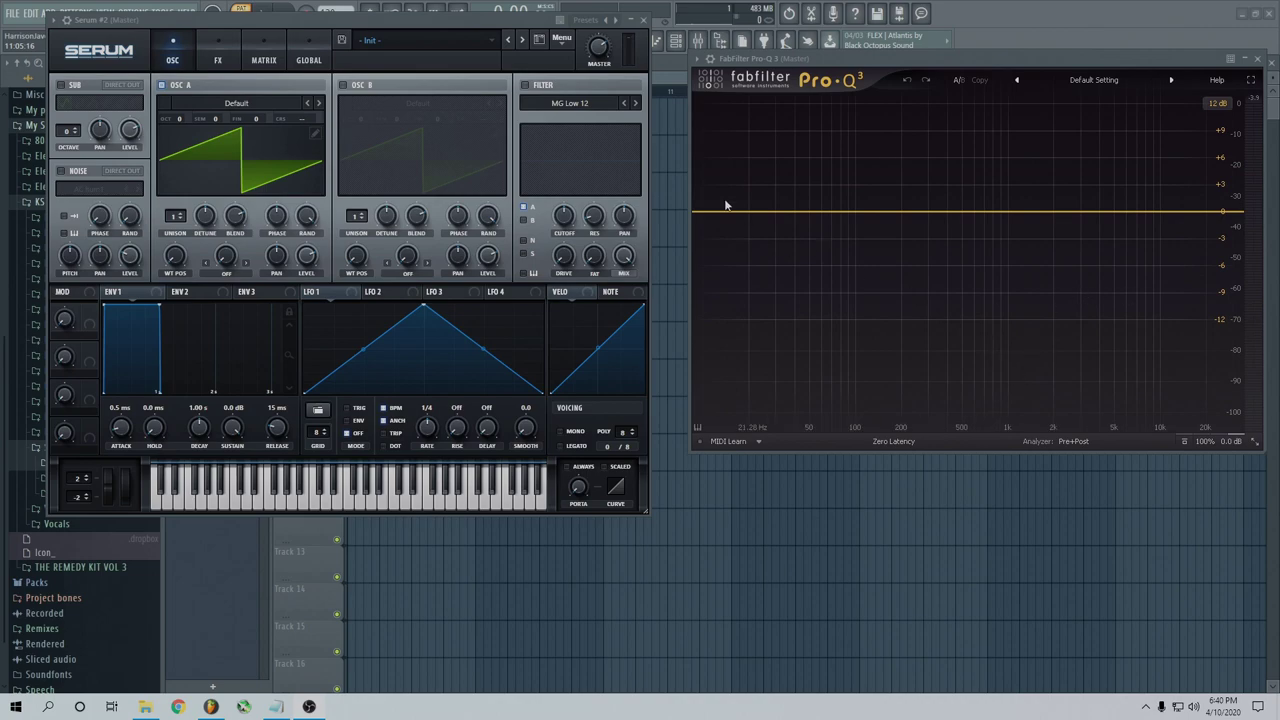
Arrange the Serum and Pro-Q 3 windows side by side without overlap.
left_click_drag(257, 20, 241, 19)
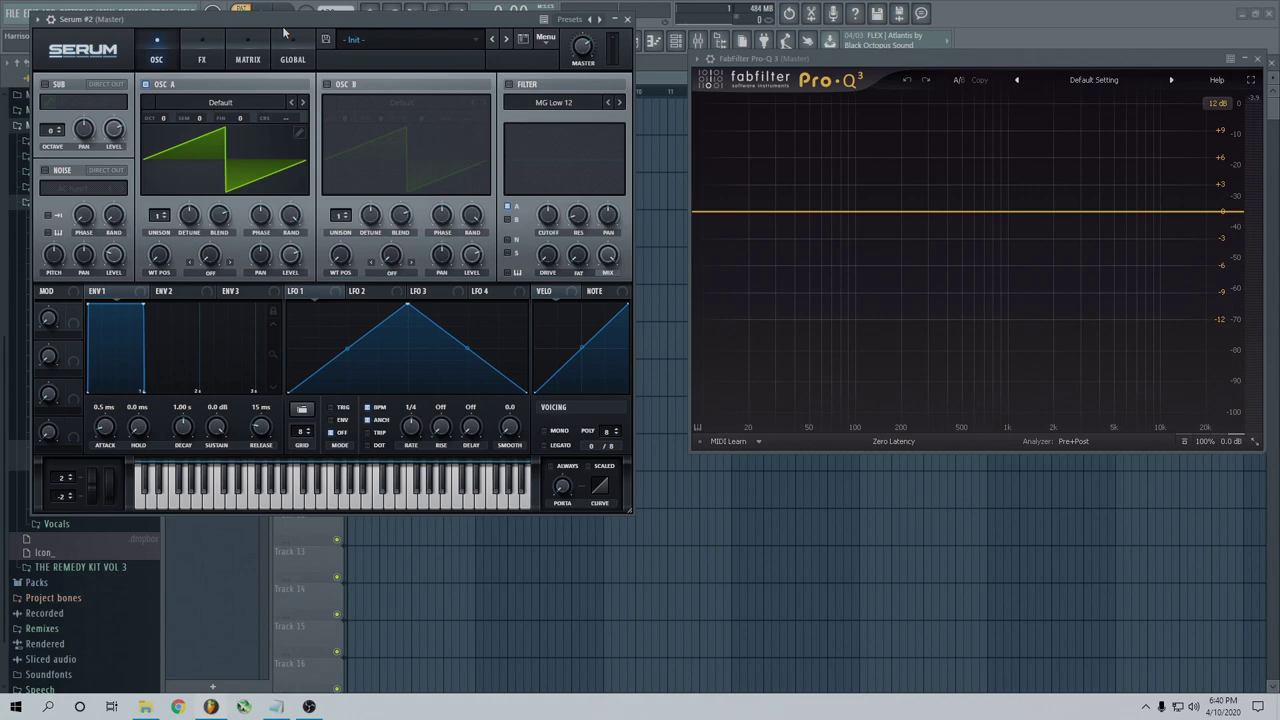
left_click_drag(262, 24, 265, 22)
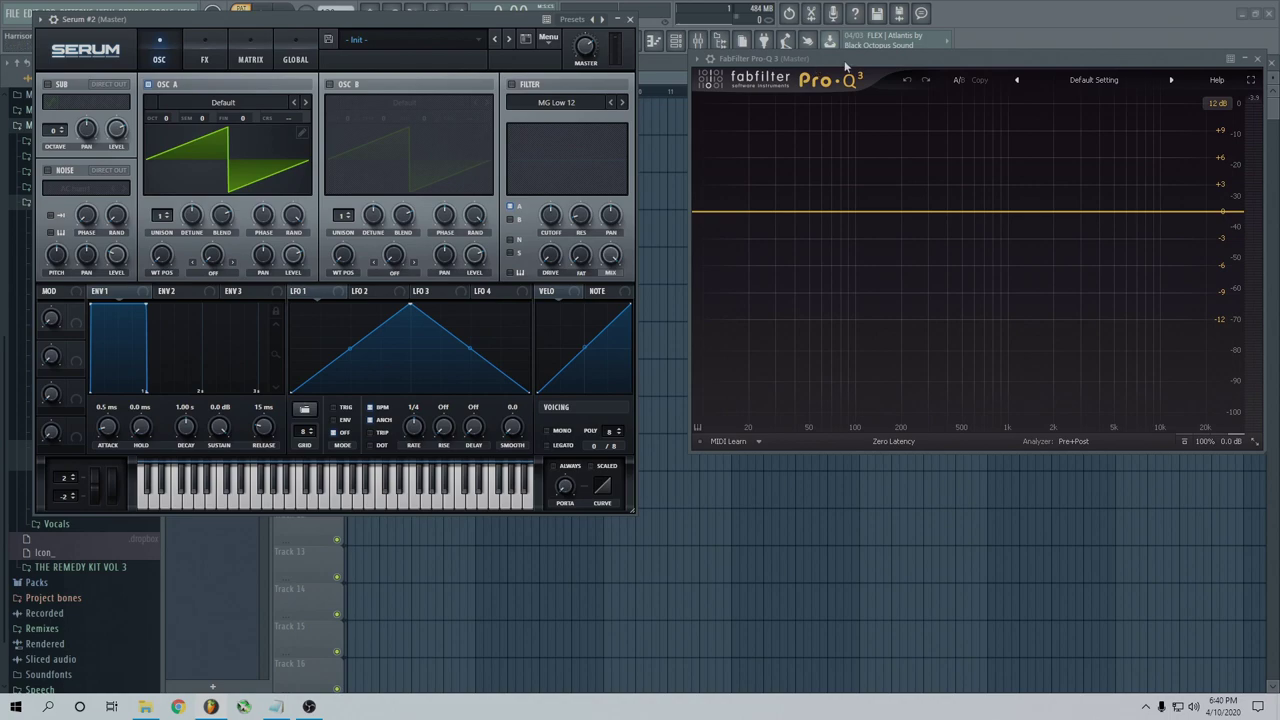
left_click_drag(845, 60, 837, 44)
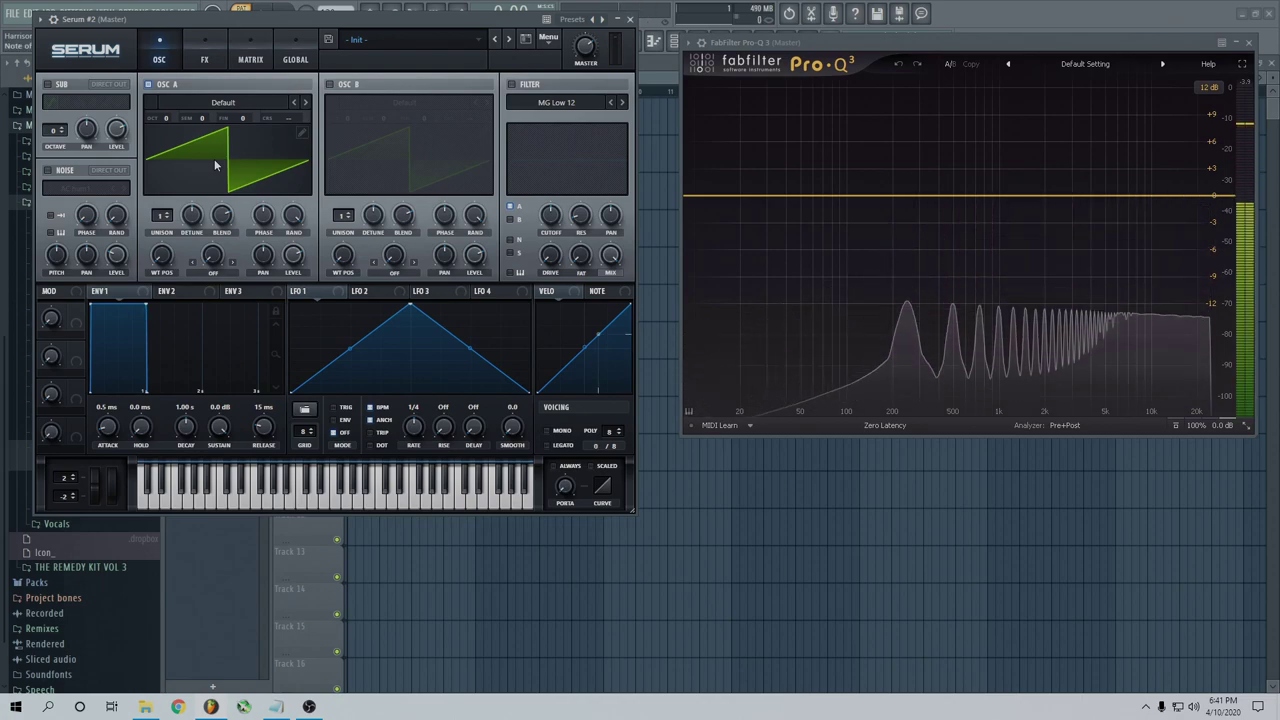
left_click_drag(195, 12, 266, 8)
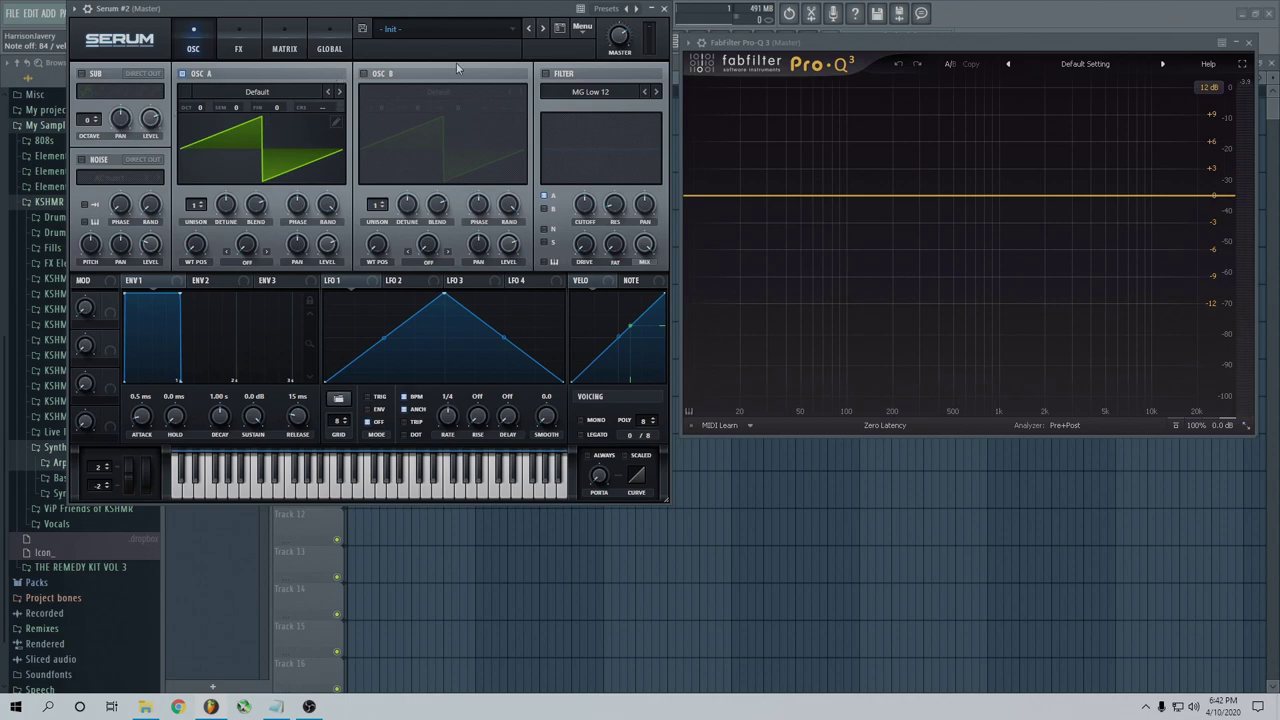
Load the Analog wavetable Basic Shapes into oscillator A and play a test note.
left_click(281, 96)
mouse_move(258, 123)
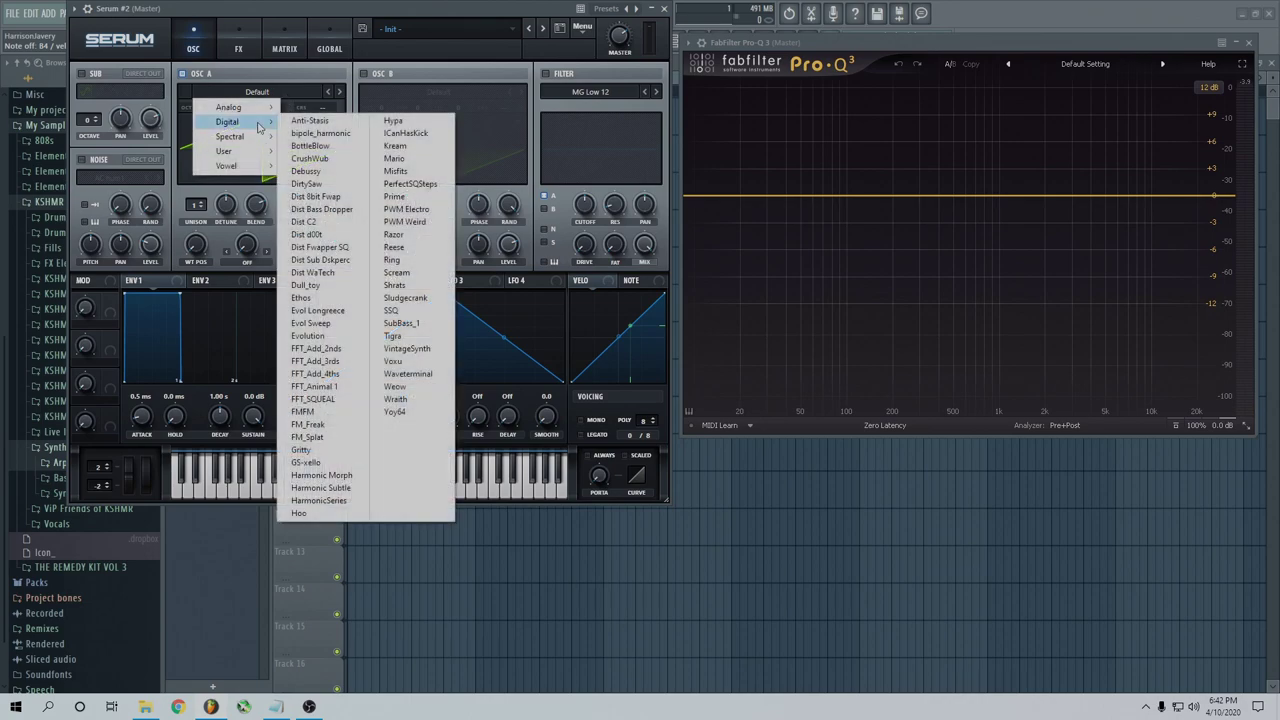
left_click(315, 169)
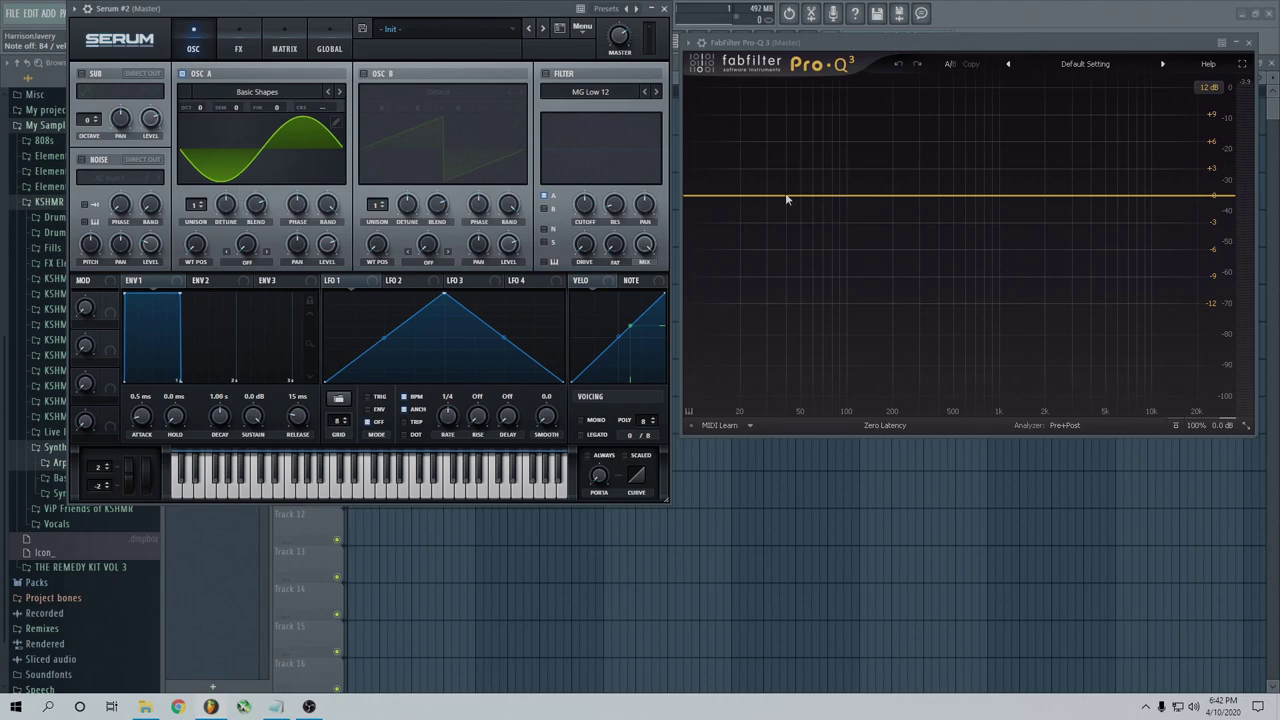
key("i")
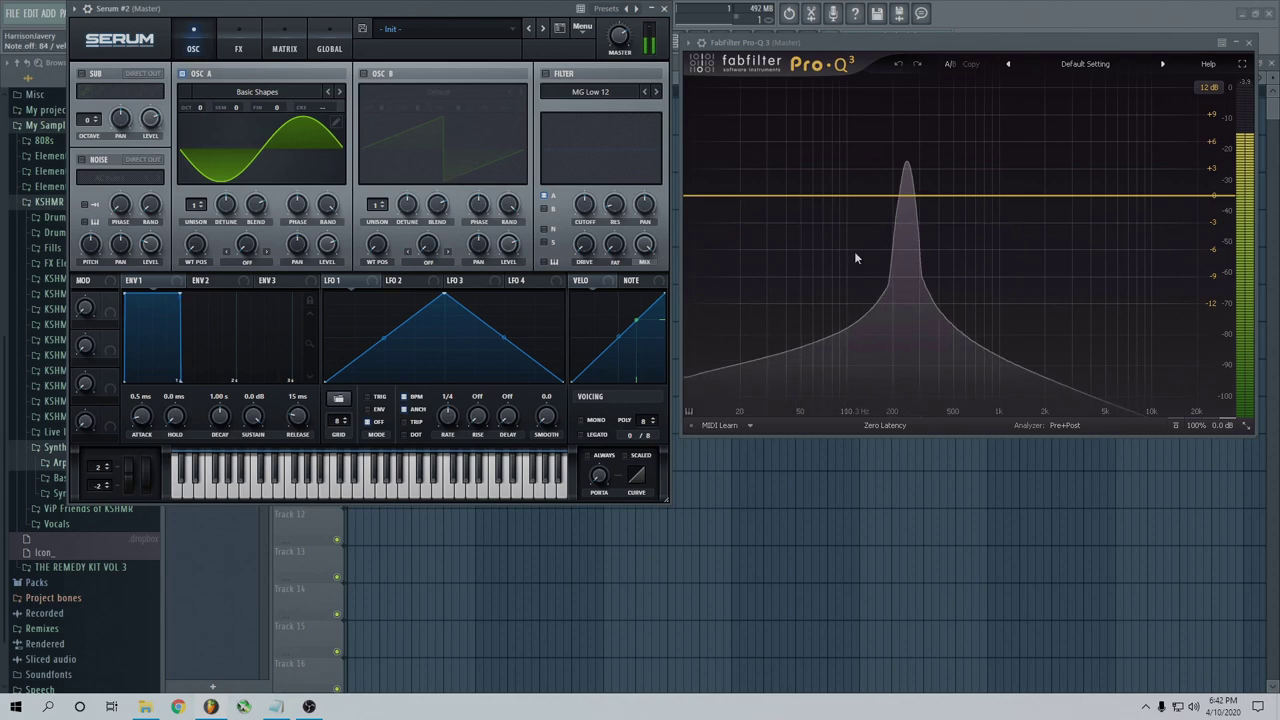
Sweep oscillator A's wavetable position through the saw, triangle, square and pulse shapes, returning to the sine.
left_click_drag(196, 244, 198, 211)
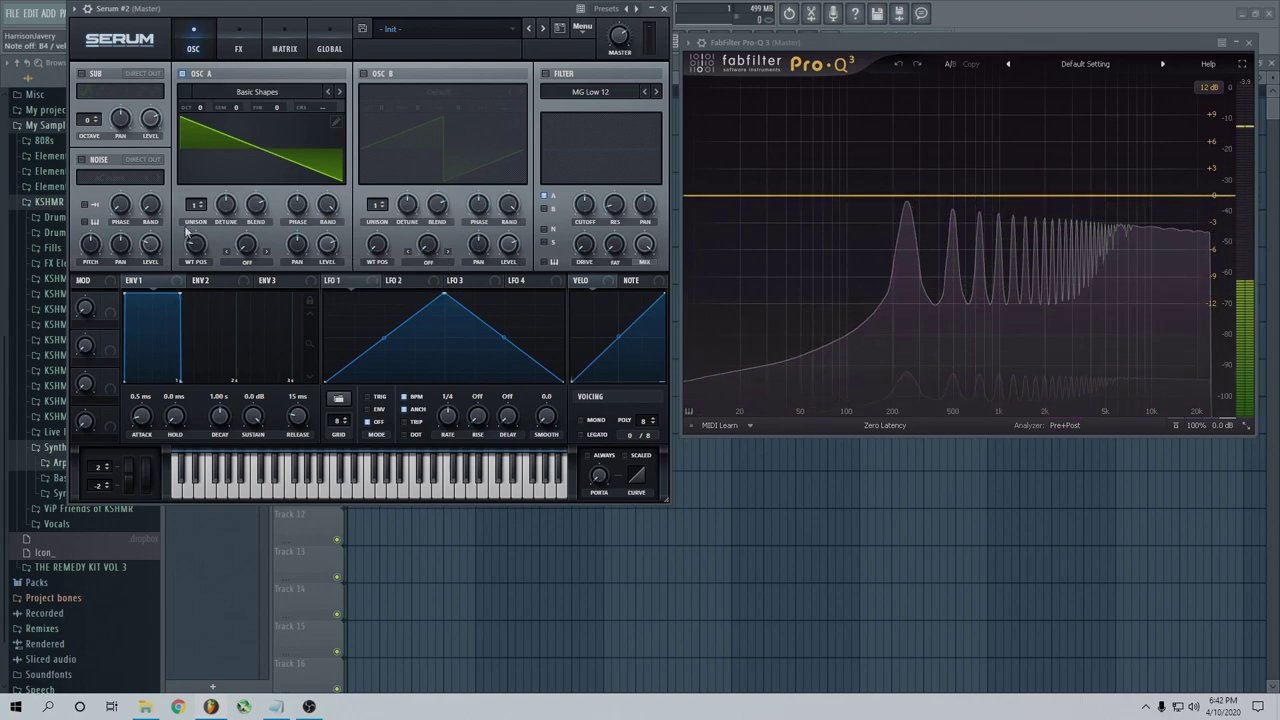
left_click_drag(195, 244, 193, 226)
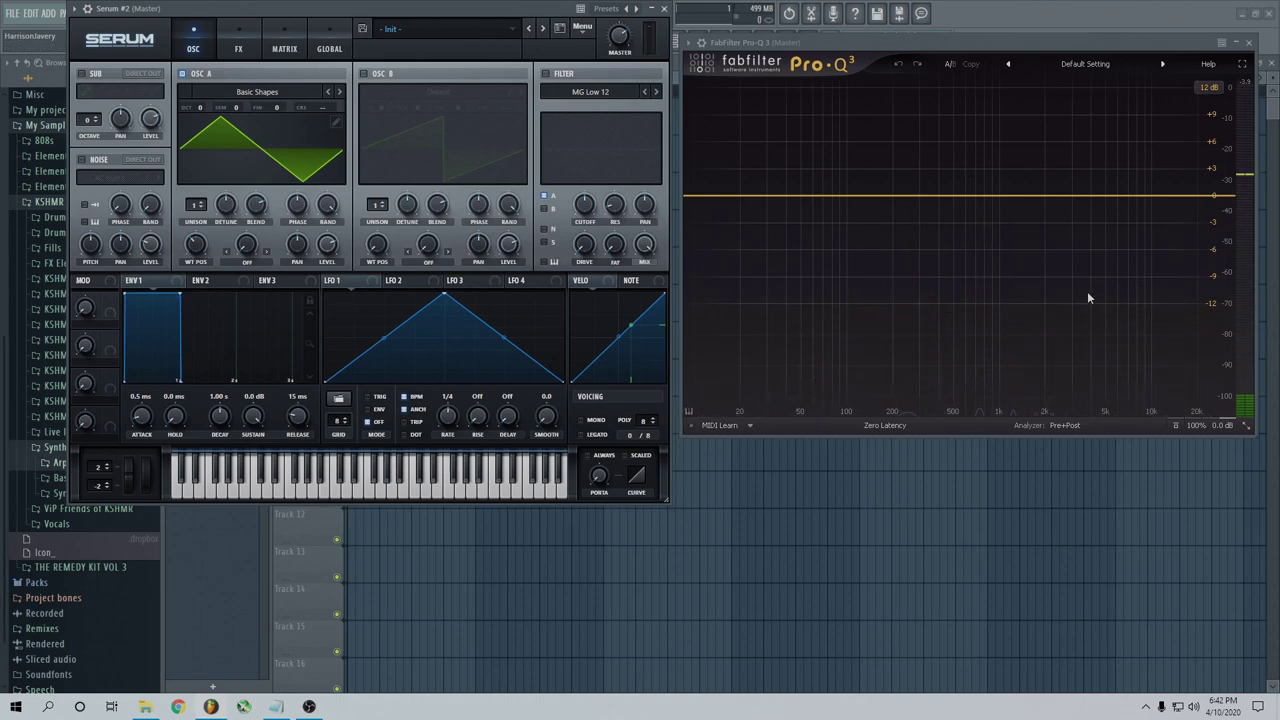
left_click_drag(188, 256, 188, 224)
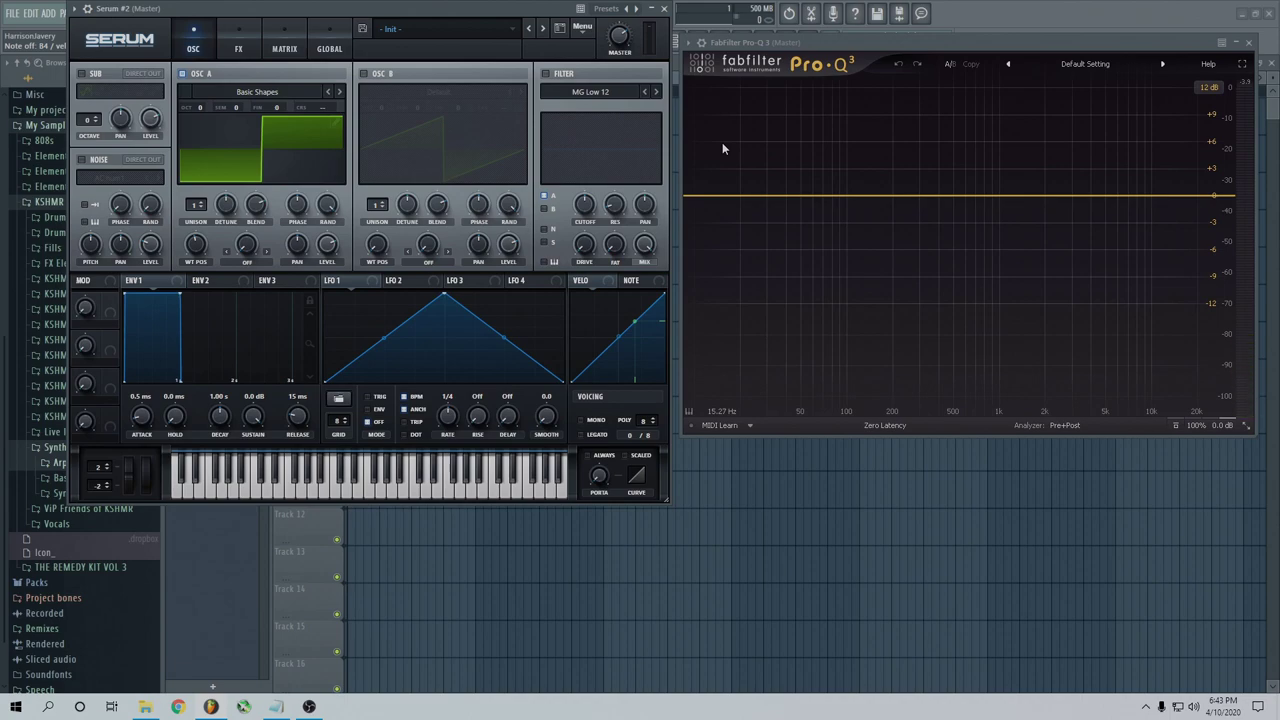
left_click_drag(207, 255, 206, 233)
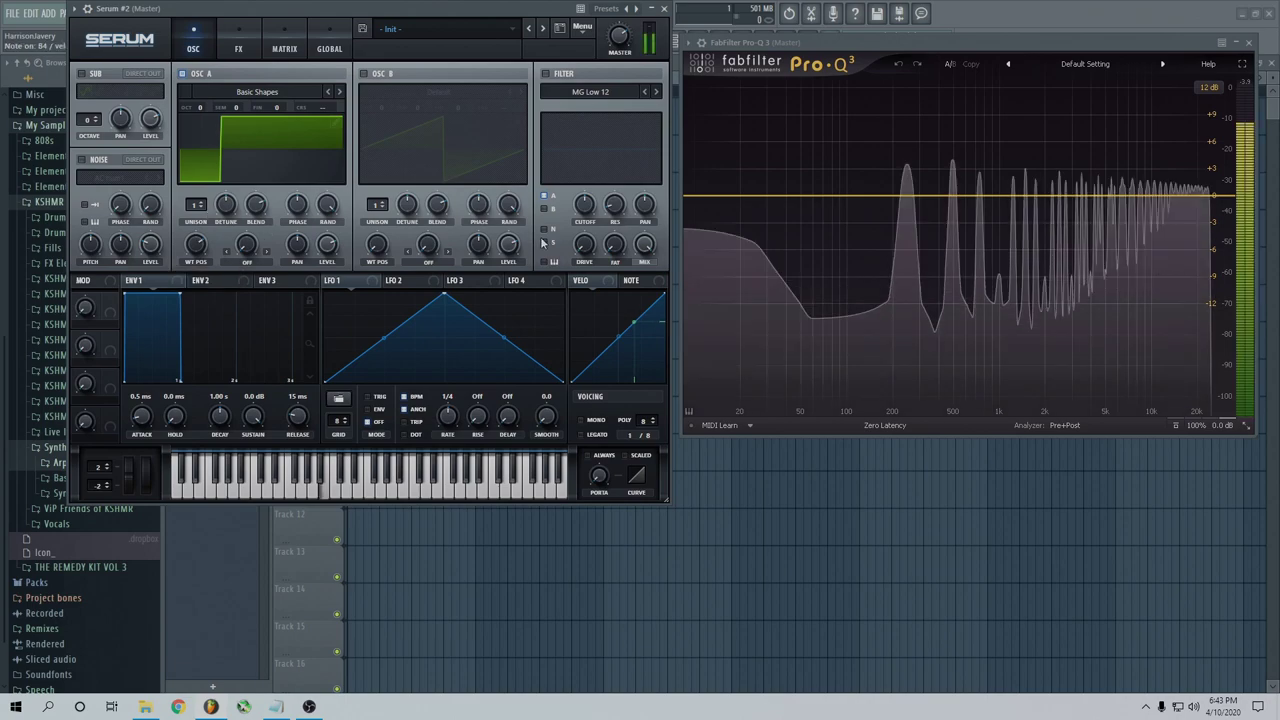
left_click_drag(206, 256, 220, 385)
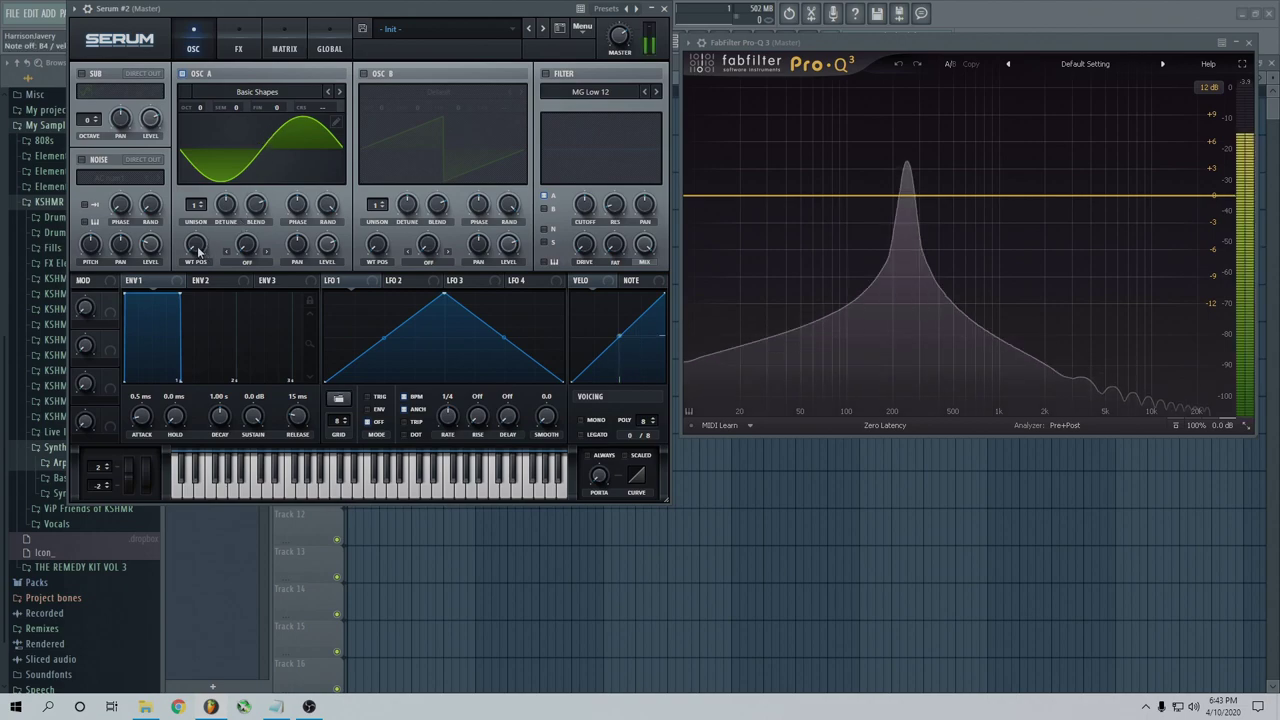
scroll(198, 242, "up", 1)
scroll(199, 240, "up", 1)
left_click_drag(197, 244, 178, 374)
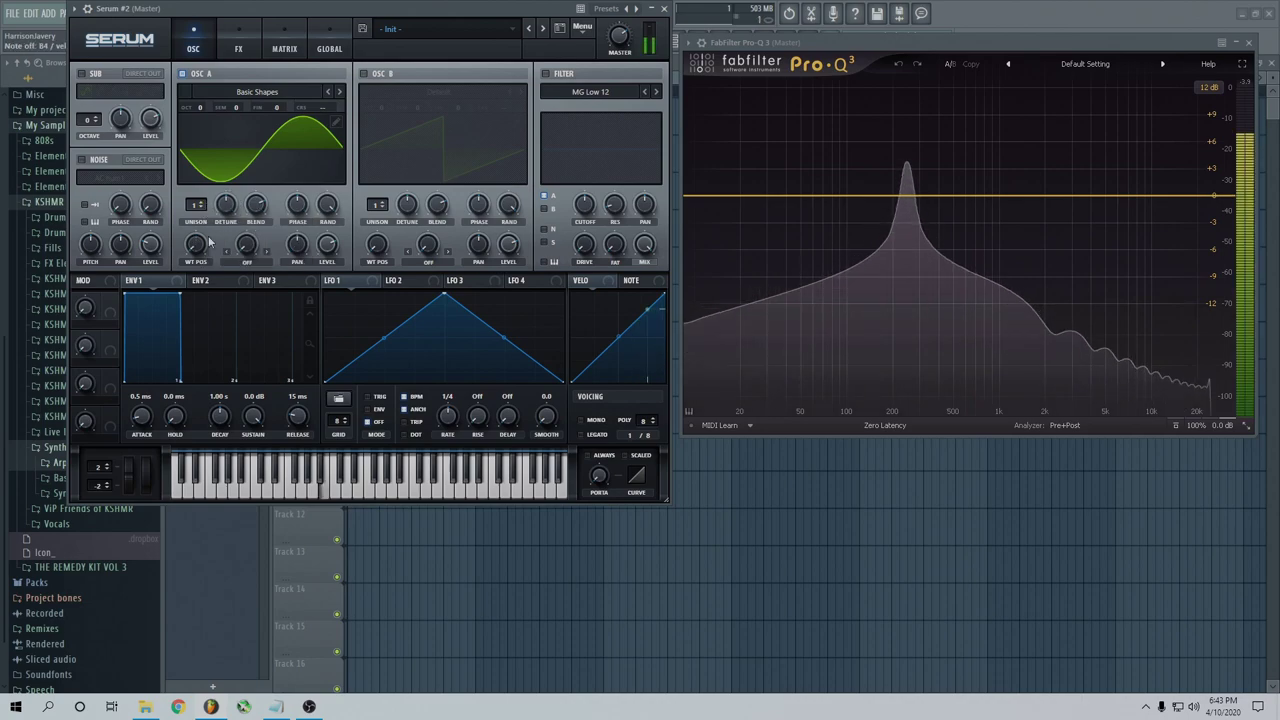
Set oscillator A to the saw shape with 2 unison voices and minimum detune.
mouse_move(203, 242)
left_mouse_down()
mouse_move(197, 215)
mouse_move(200, 242)
left_mouse_up()
left_click_drag(200, 247, 213, 203)
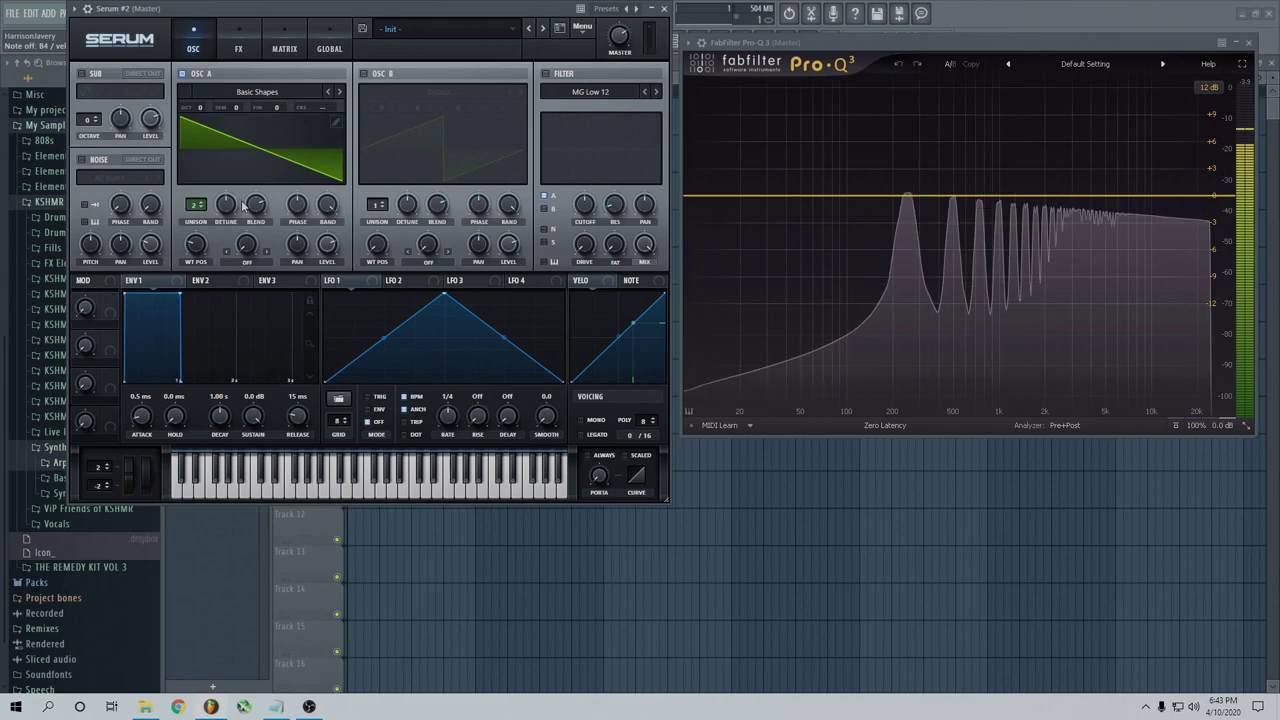
left_click_drag(235, 206, 235, 373)
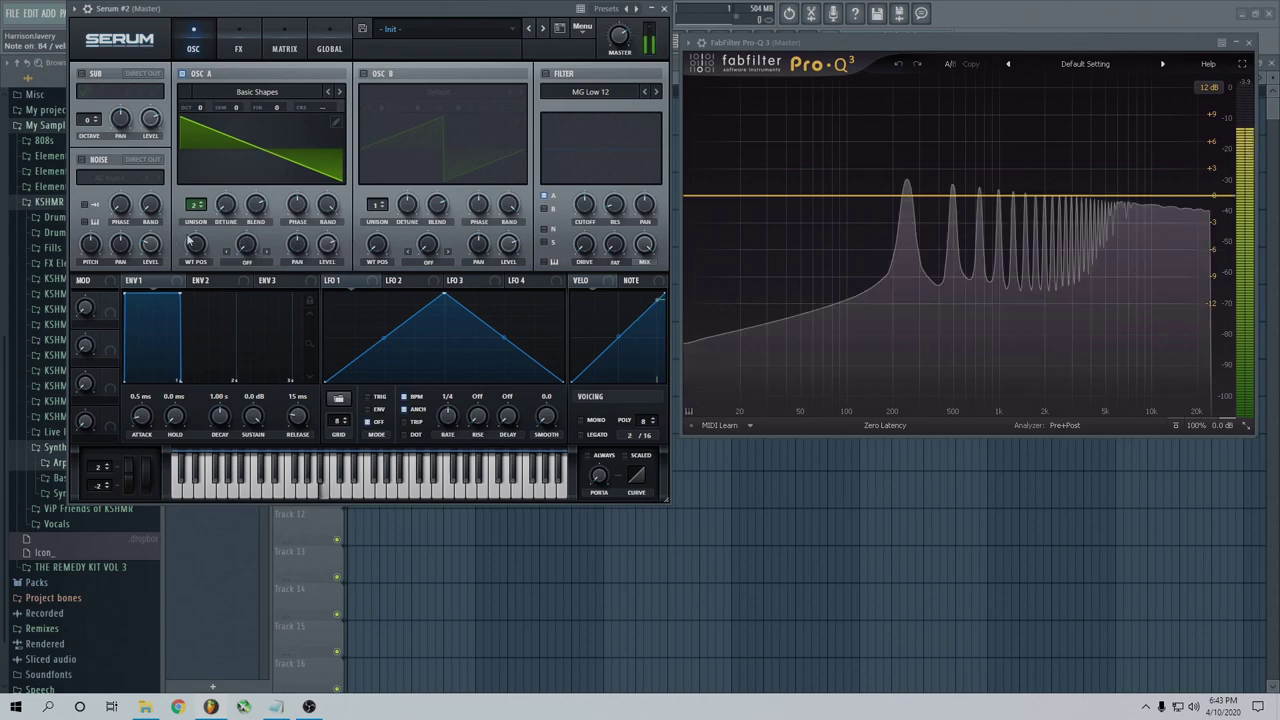
Raise oscillator A's unison to 5 voices.
left_click(201, 204)
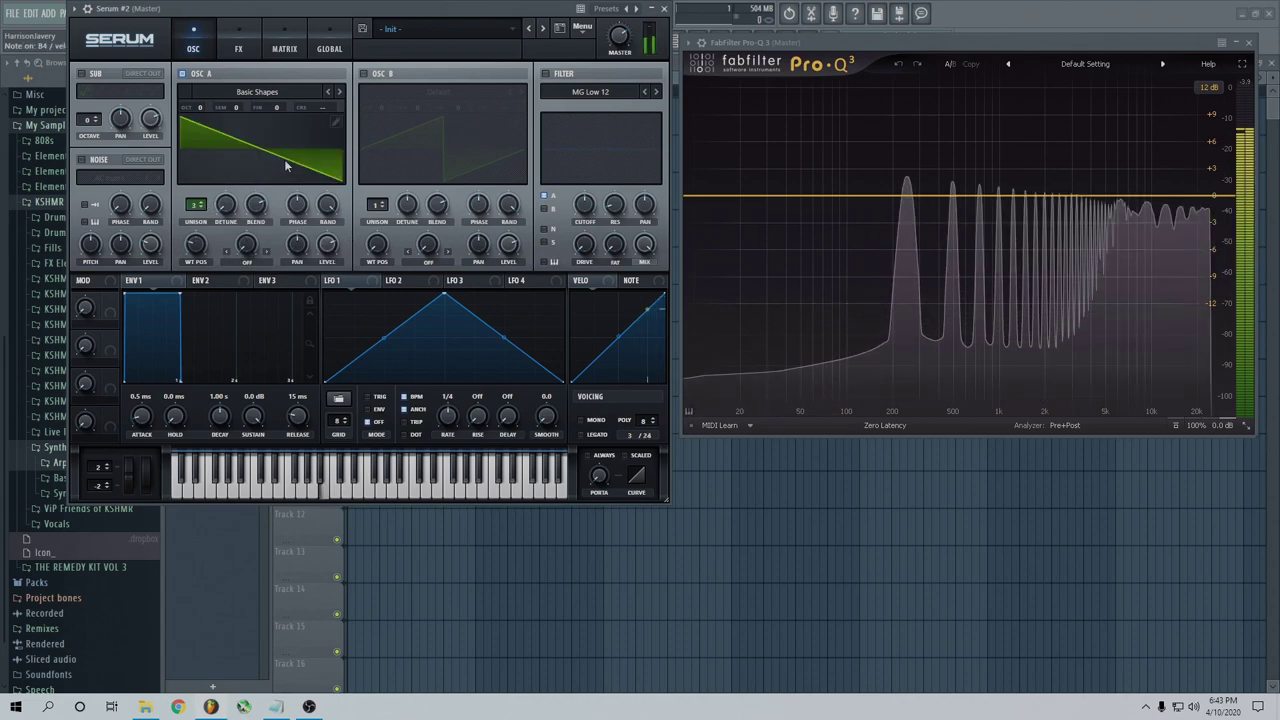
left_click(262, 202)
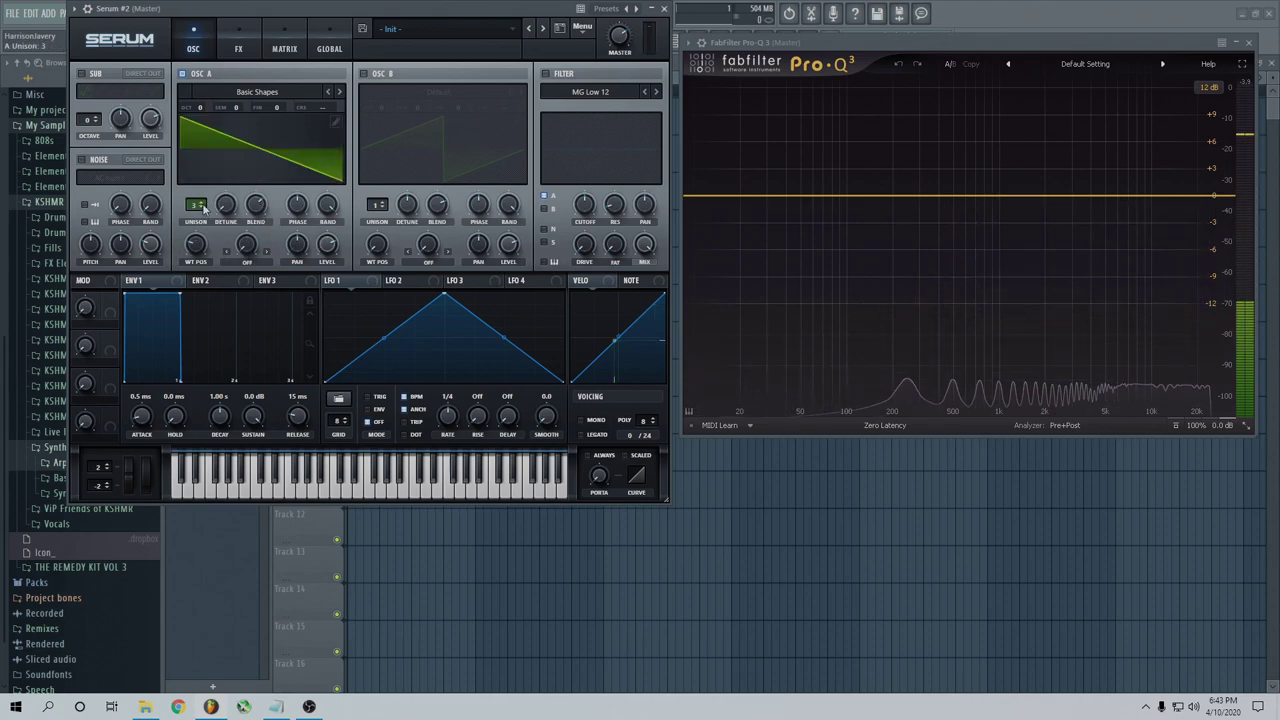
scroll(203, 205, "down", 1)
mouse_move(203, 206)
left_mouse_down()
mouse_move(258, 210)
mouse_move(203, 202)
left_mouse_up()
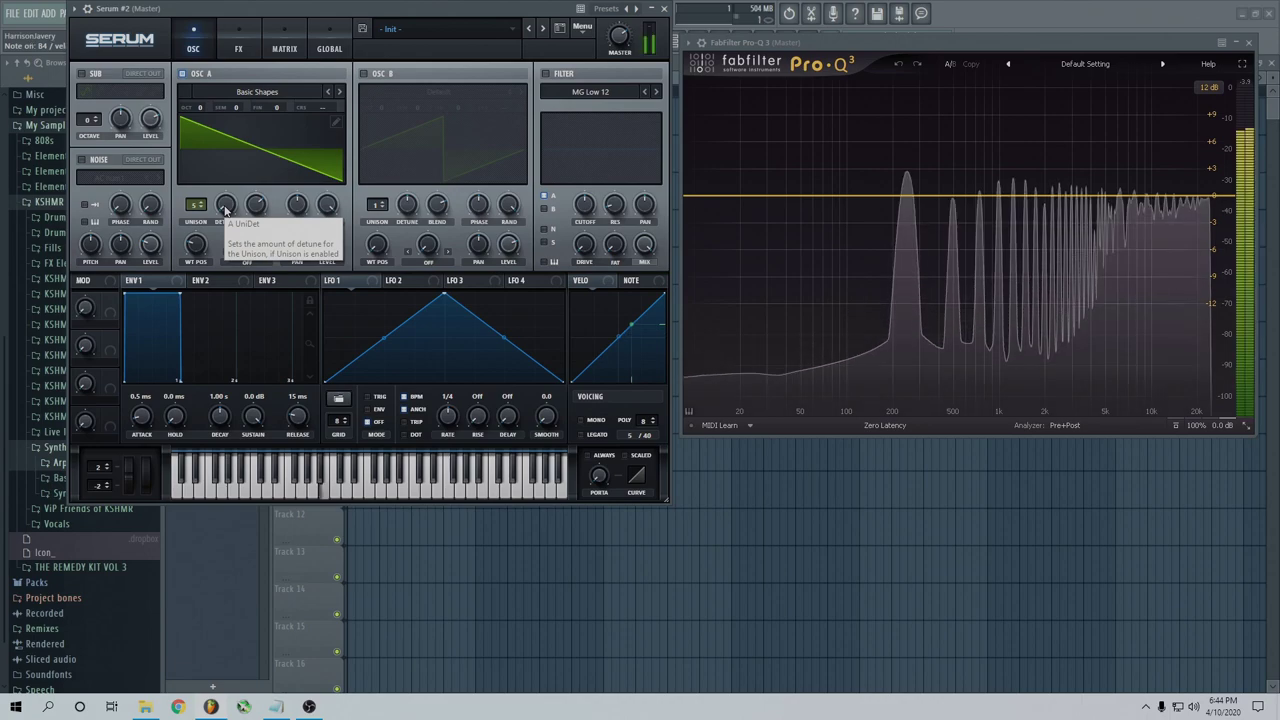
Try oscillator A's unison detune at 0.05 and 0.00, and compare 1 unison voice with 5.
left_click_drag(225, 211, 226, 216)
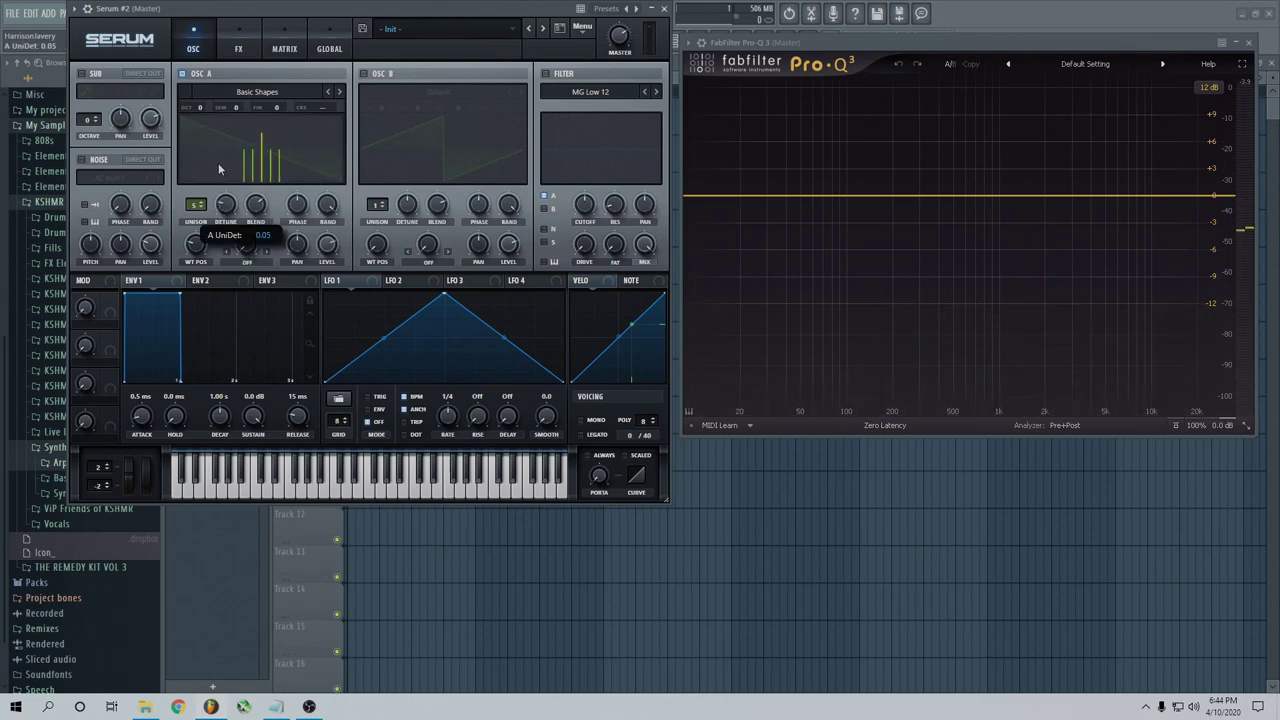
left_click_drag(224, 172, 219, 213)
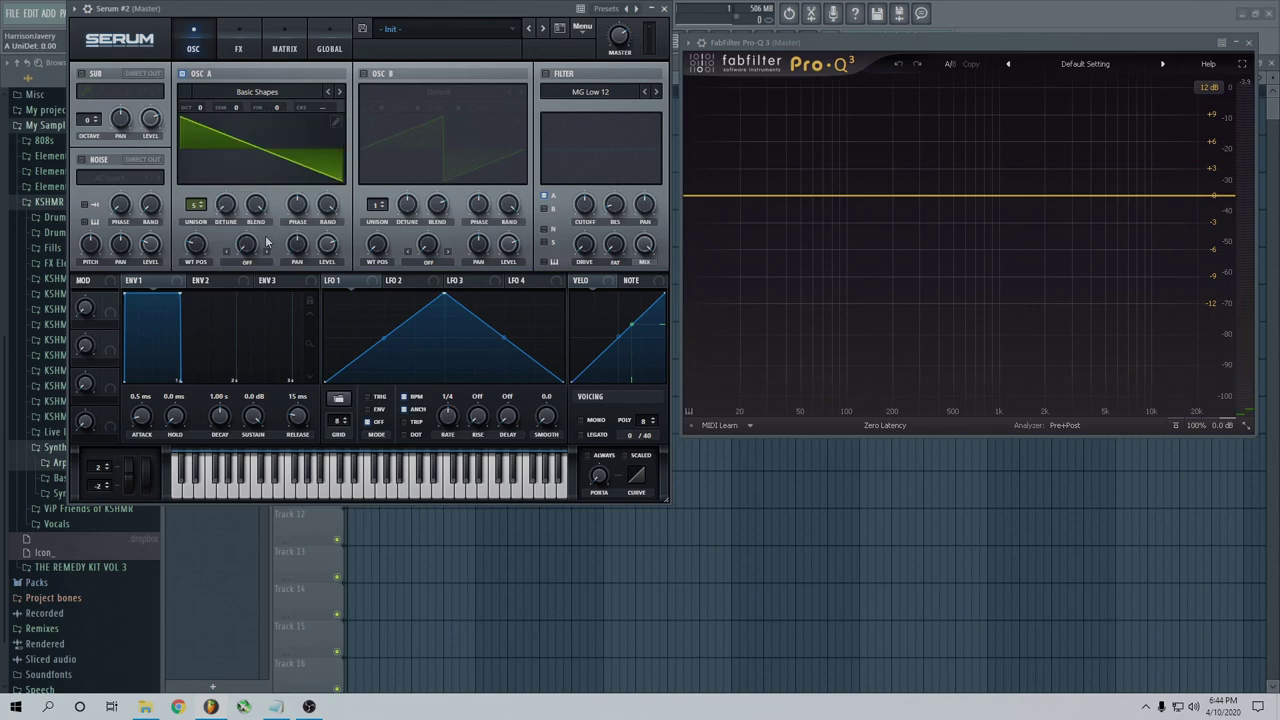
left_click_drag(231, 205, 257, 203)
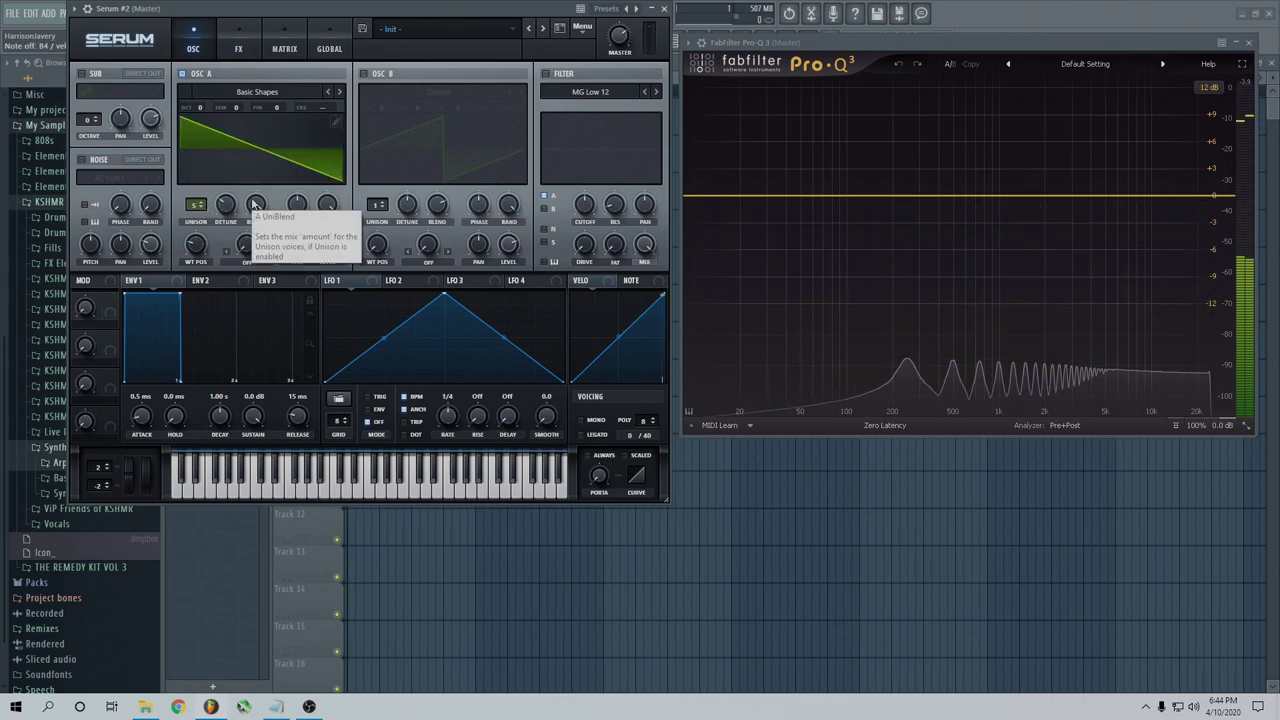
left_click_drag(194, 205, 196, 266)
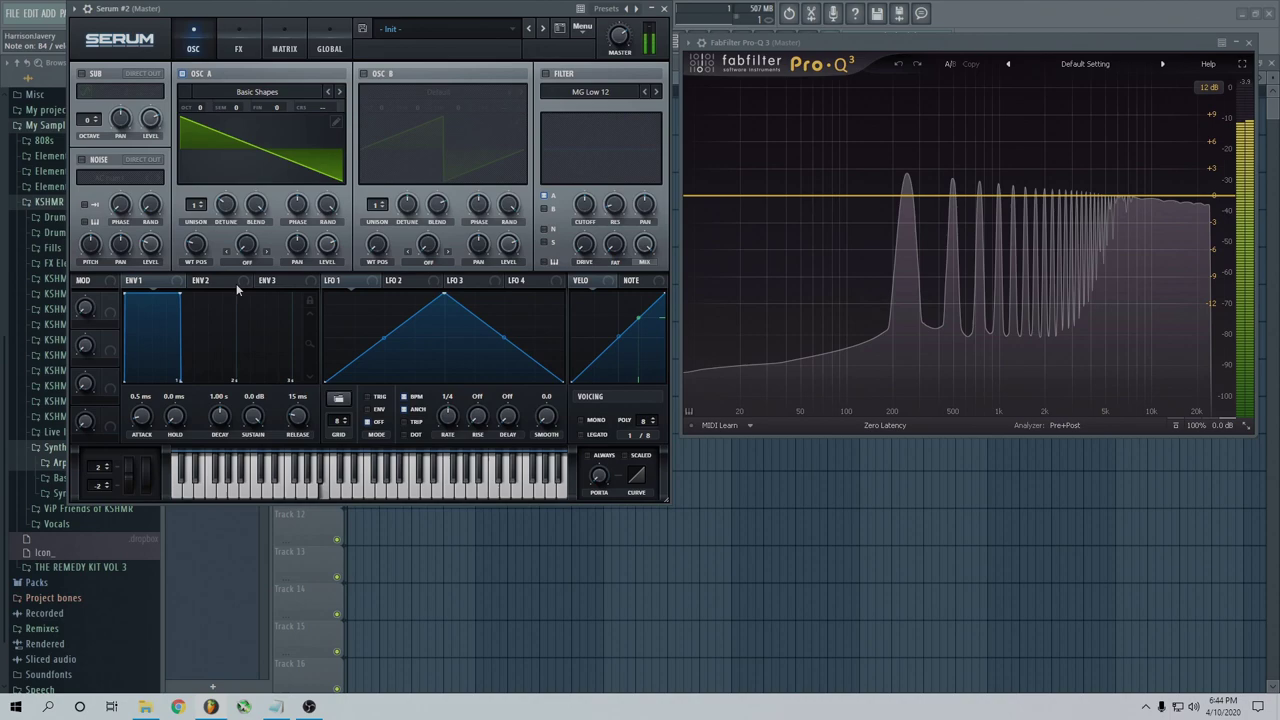
left_click_drag(206, 205, 206, 185)
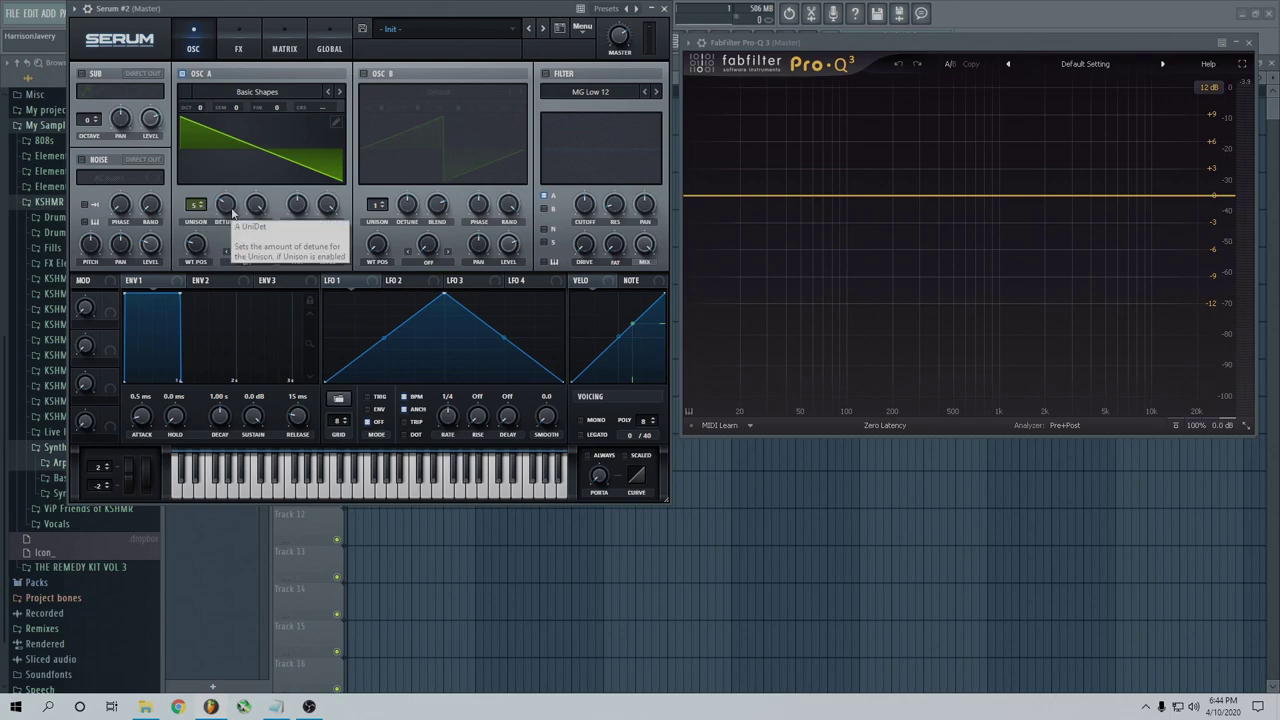
Sweep oscillator A's unison detune down to 0.00 and back up, and adjust its unison blend up to 100.
left_click_drag(232, 207, 231, 170)
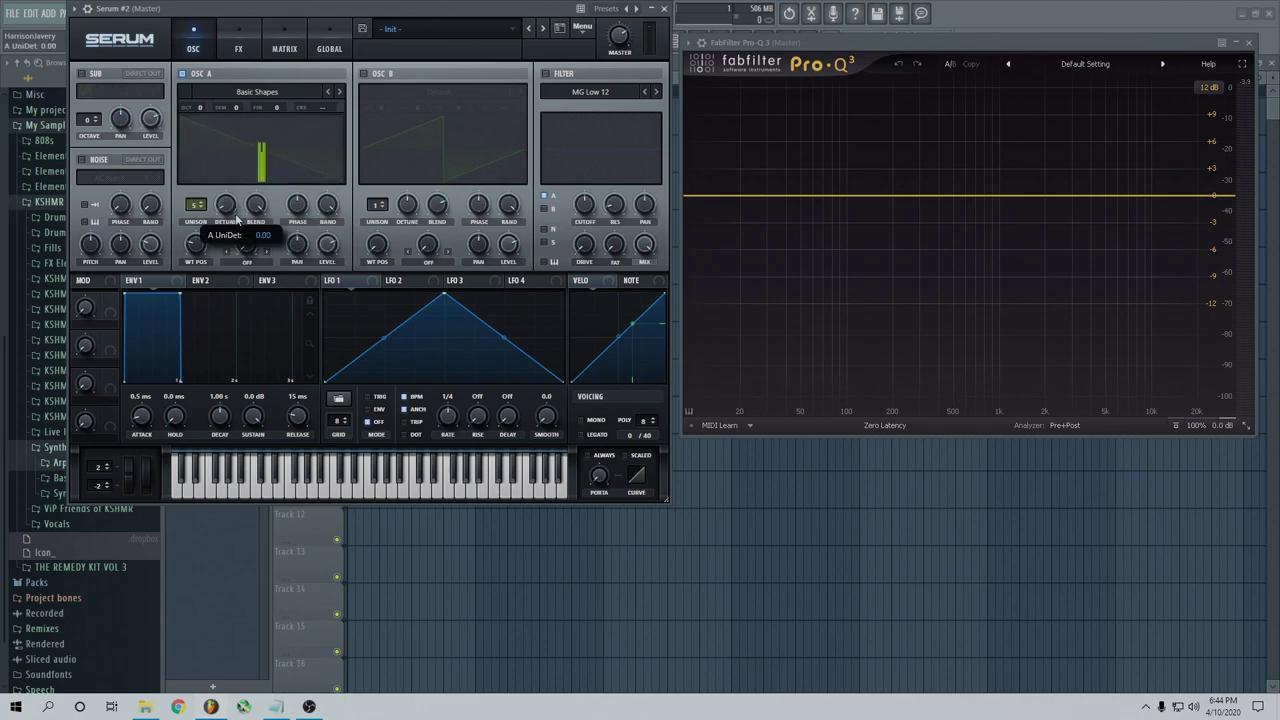
left_click_drag(237, 244, 238, 176)
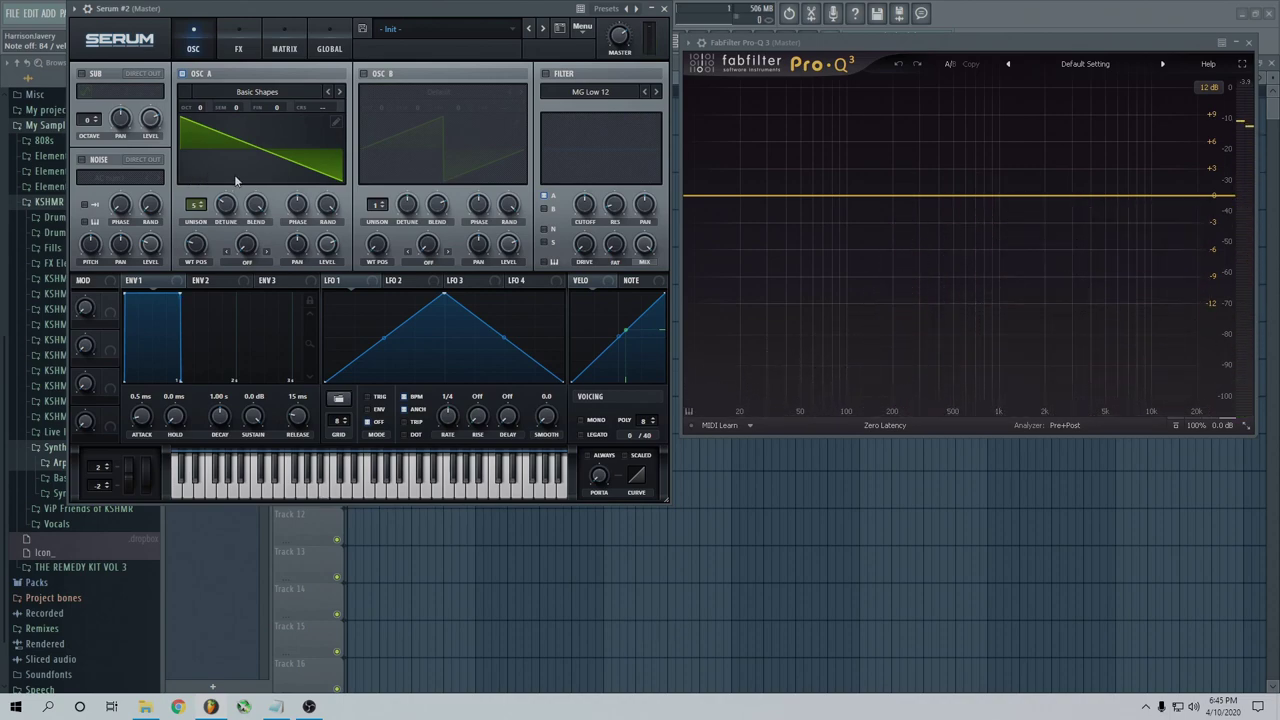
left_click_drag(262, 213, 280, 290)
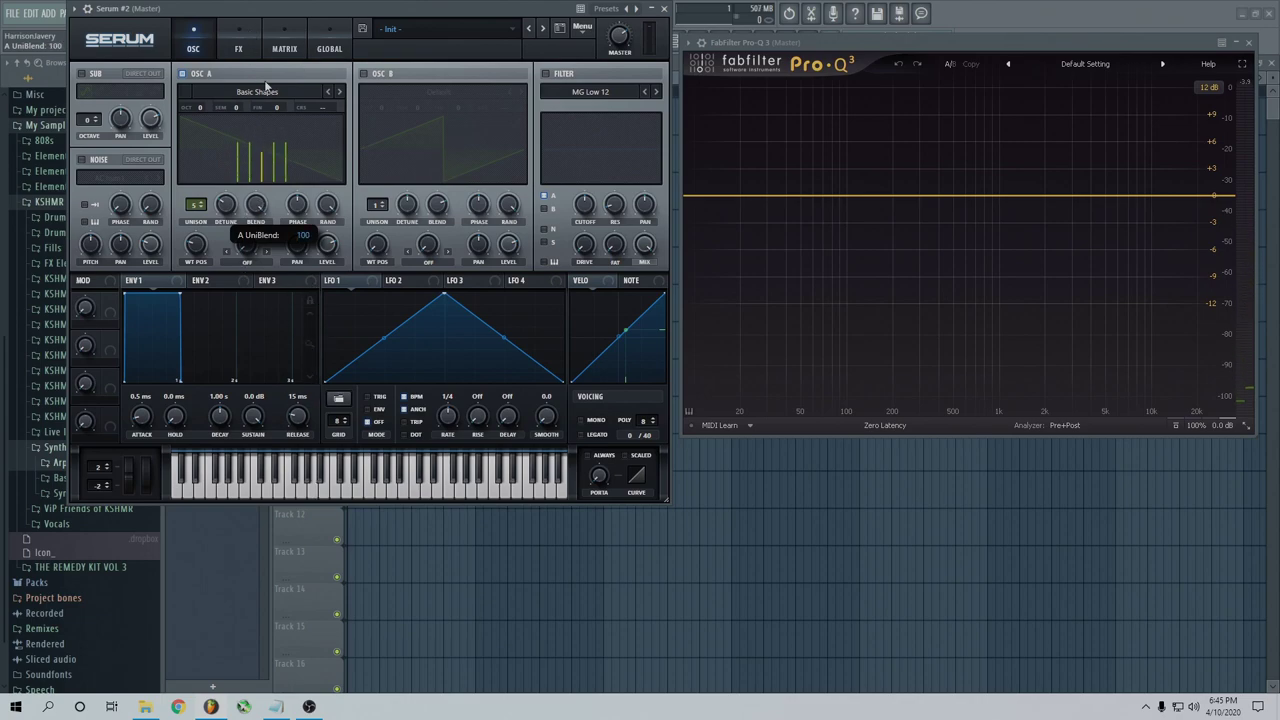
left_click_drag(265, 82, 310, 260)
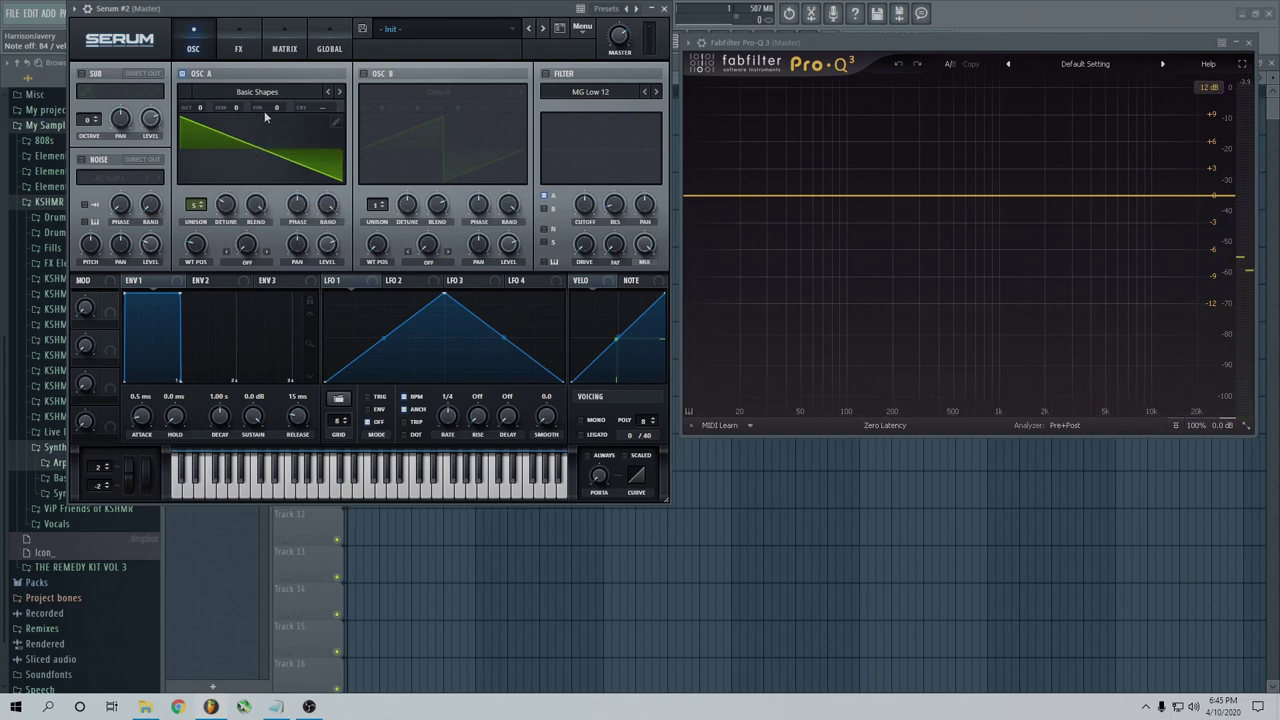
Enable oscillator B with oscillator A turned off, and load the Analog wavetable Basic_Cjw into oscillator B.
left_click(391, 75)
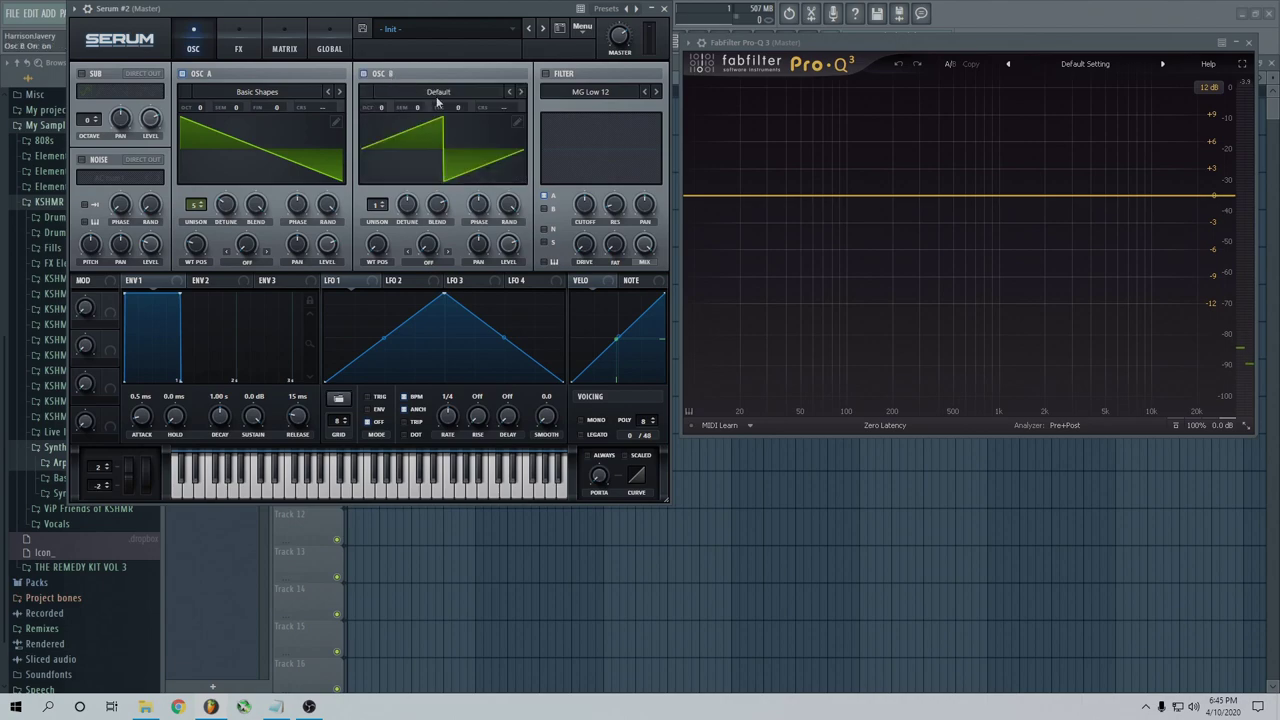
left_click(204, 75)
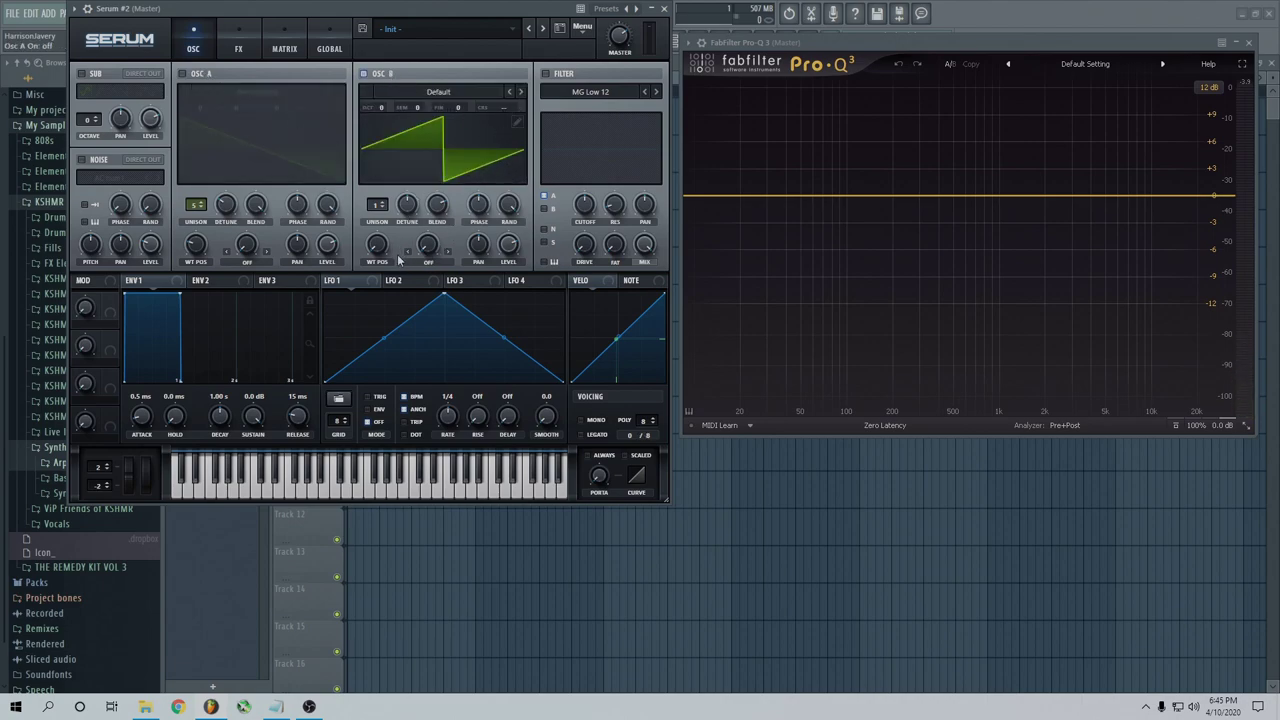
left_click(442, 93)
mouse_move(442, 108)
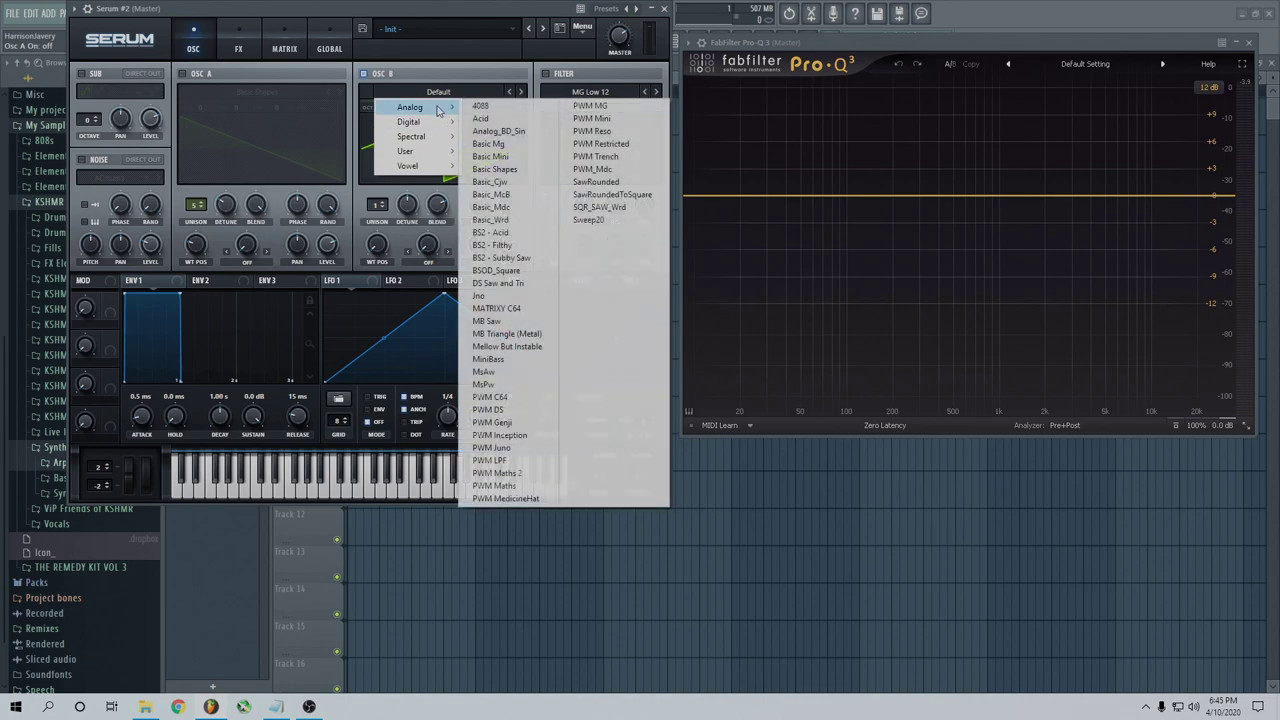
left_click(521, 183)
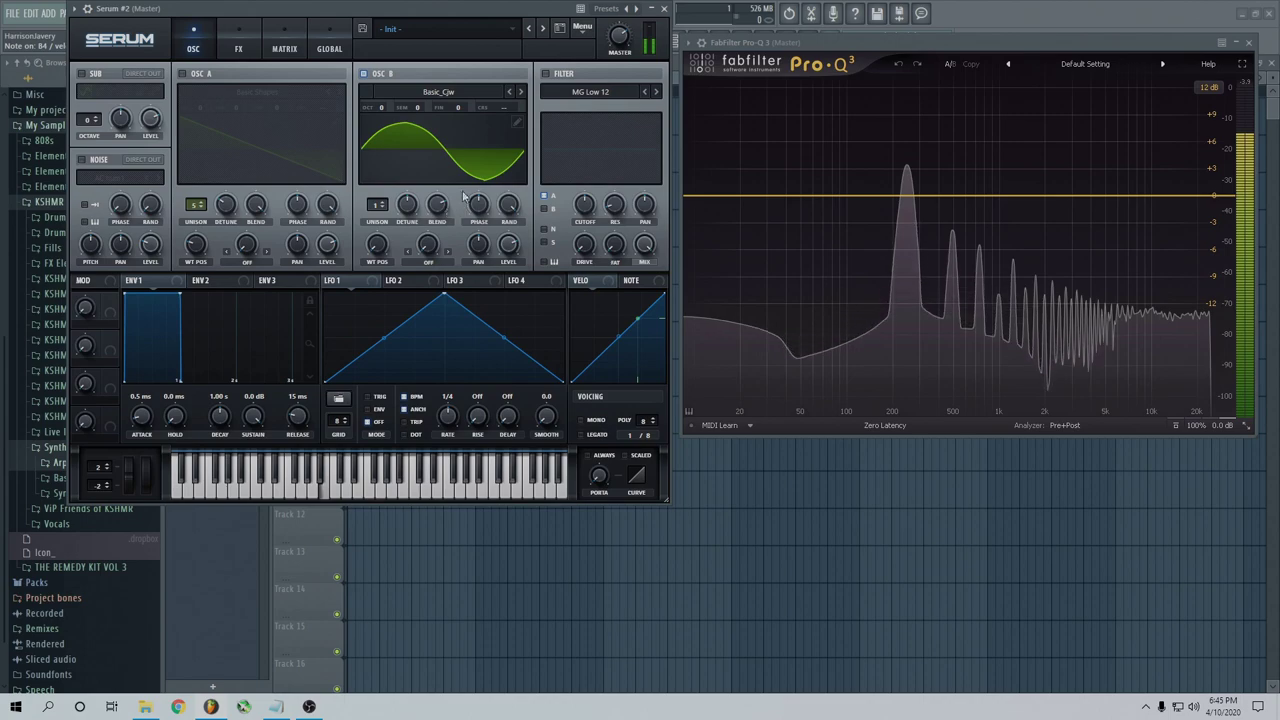
Give oscillator B 5 unison voices with a low detune and a blend of 100, and turn oscillator A back on.
left_click_drag(381, 210, 460, 521)
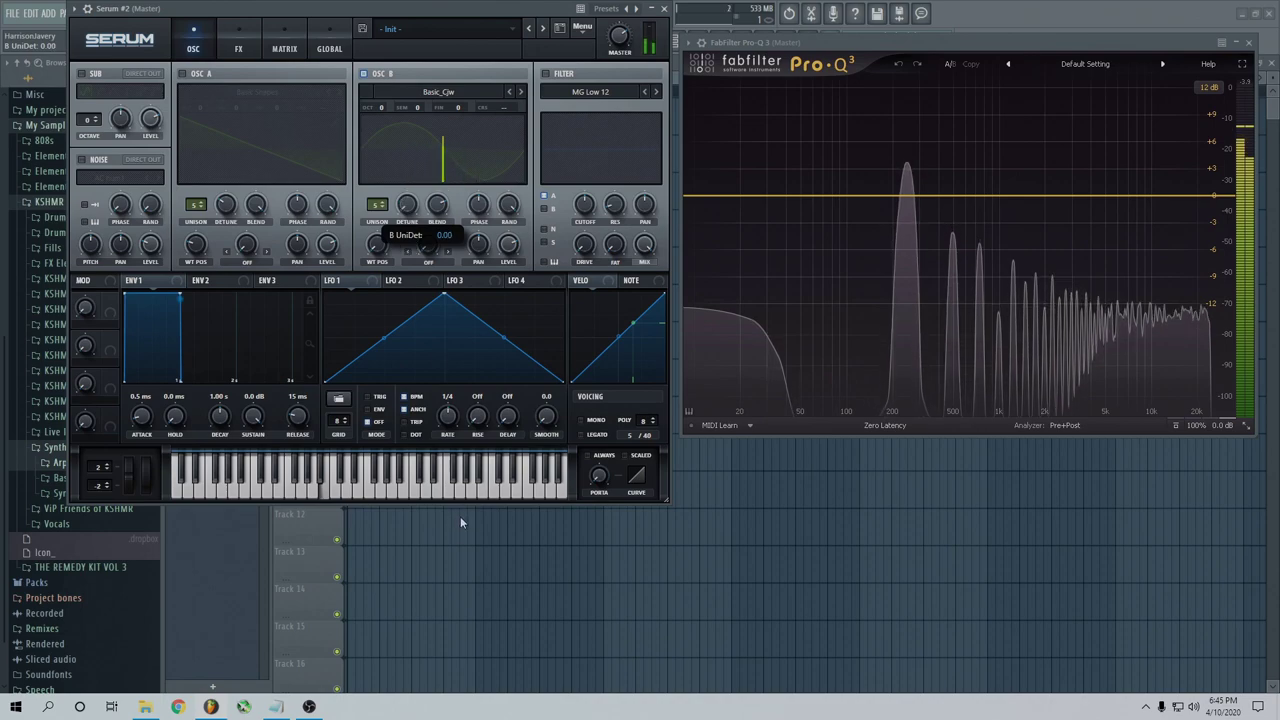
left_click_drag(421, 311, 446, 52)
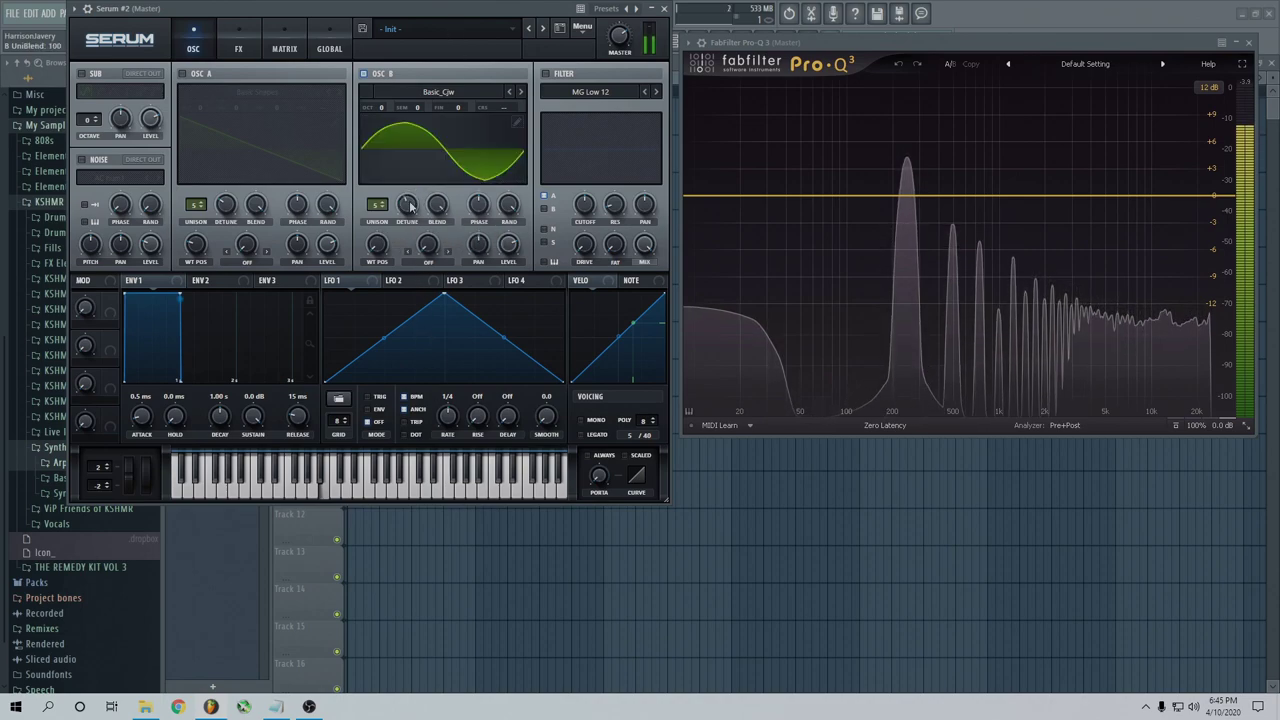
left_click_drag(407, 206, 408, 228)
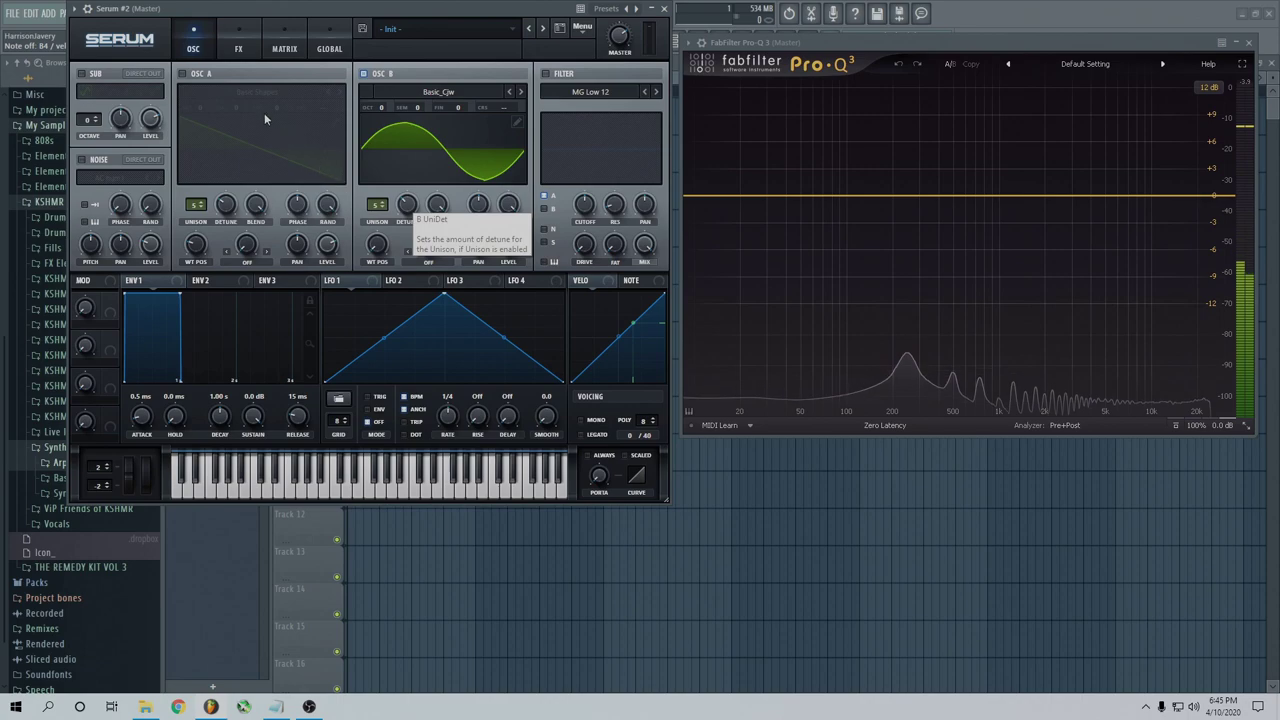
left_click(183, 74)
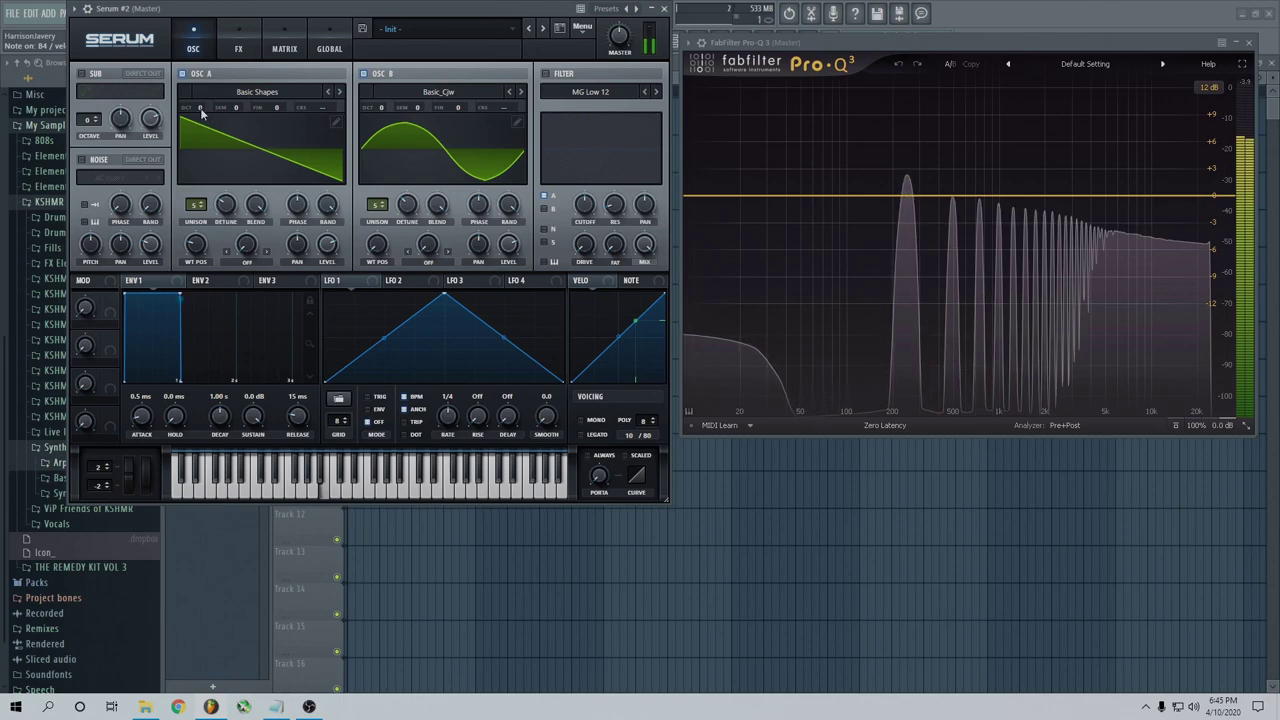
Try different octaves on both oscillators, ending with oscillator A at +1 and oscillator B at -1.
left_click_drag(201, 112, 213, 104)
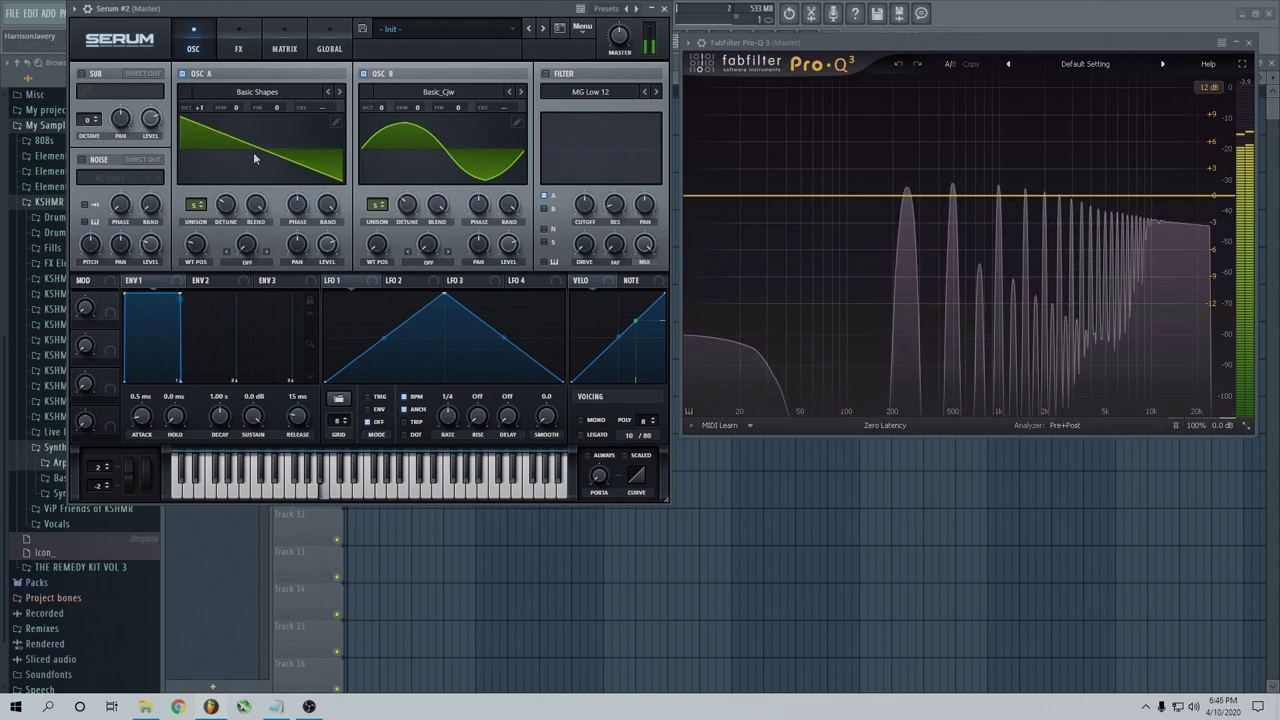
left_click(194, 116)
left_click_drag(194, 118, 195, 126)
left_click_drag(381, 107, 383, 116)
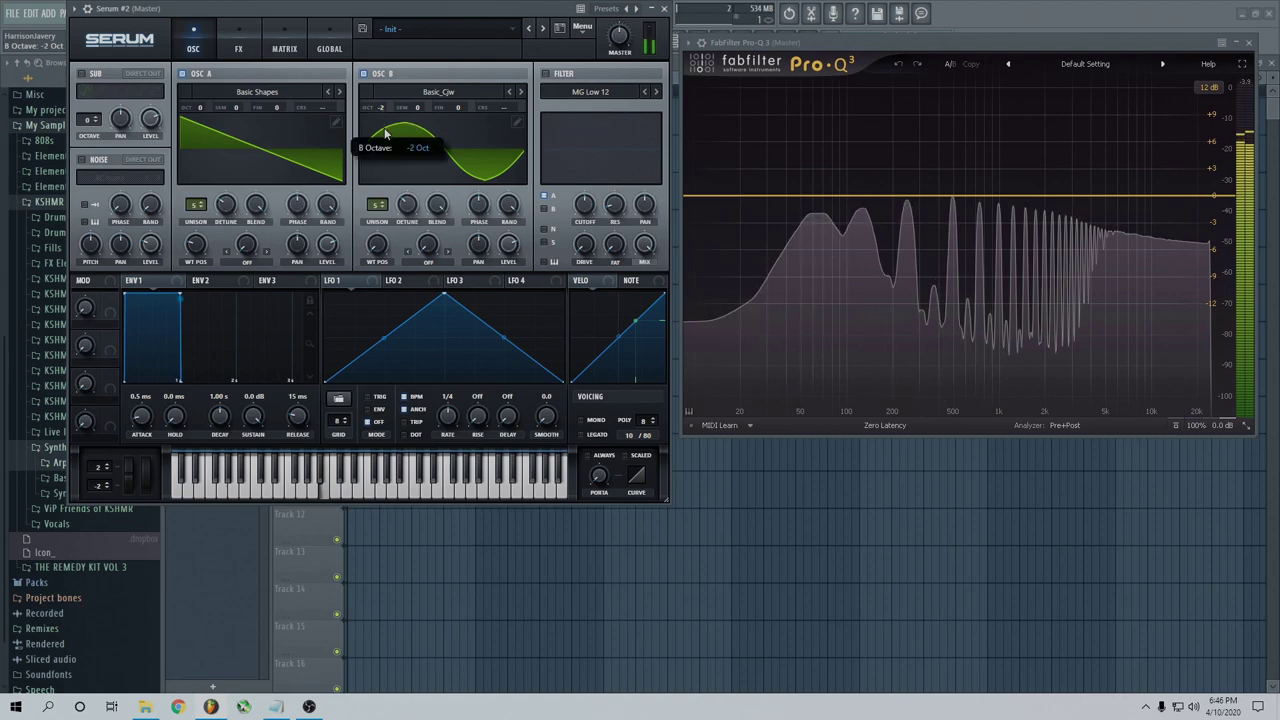
left_click_drag(198, 107, 198, 101)
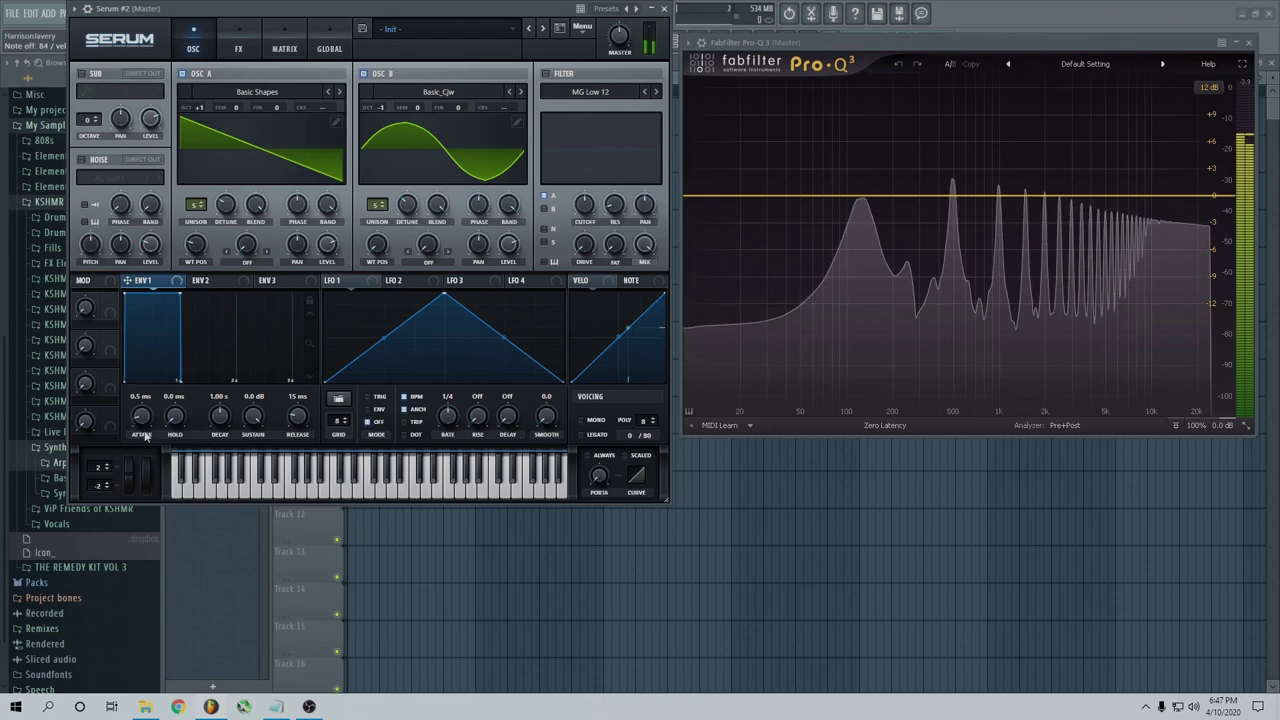
Set envelope 1's attack to 1.14 s and try sustain levels of -12.3 dB, 0.0 dB and fully down with a 672 ms decay.
left_click_drag(142, 418, 134, 353)
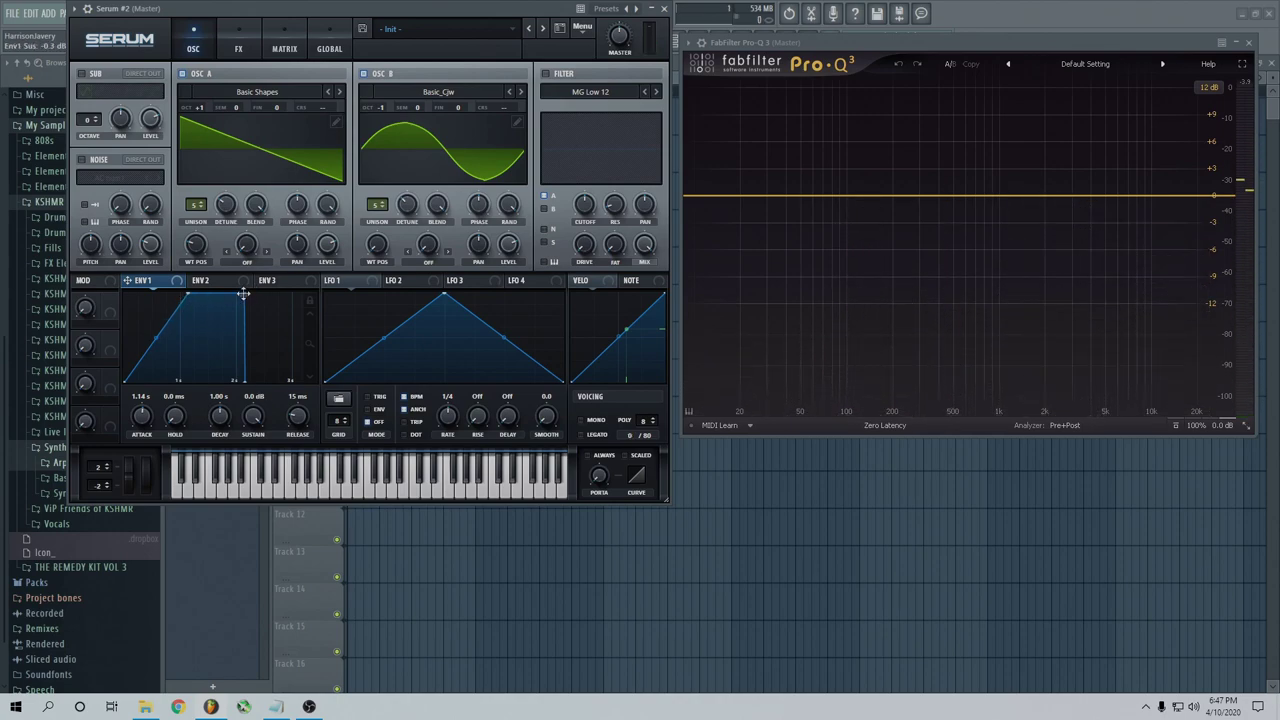
left_click_drag(243, 293, 240, 338)
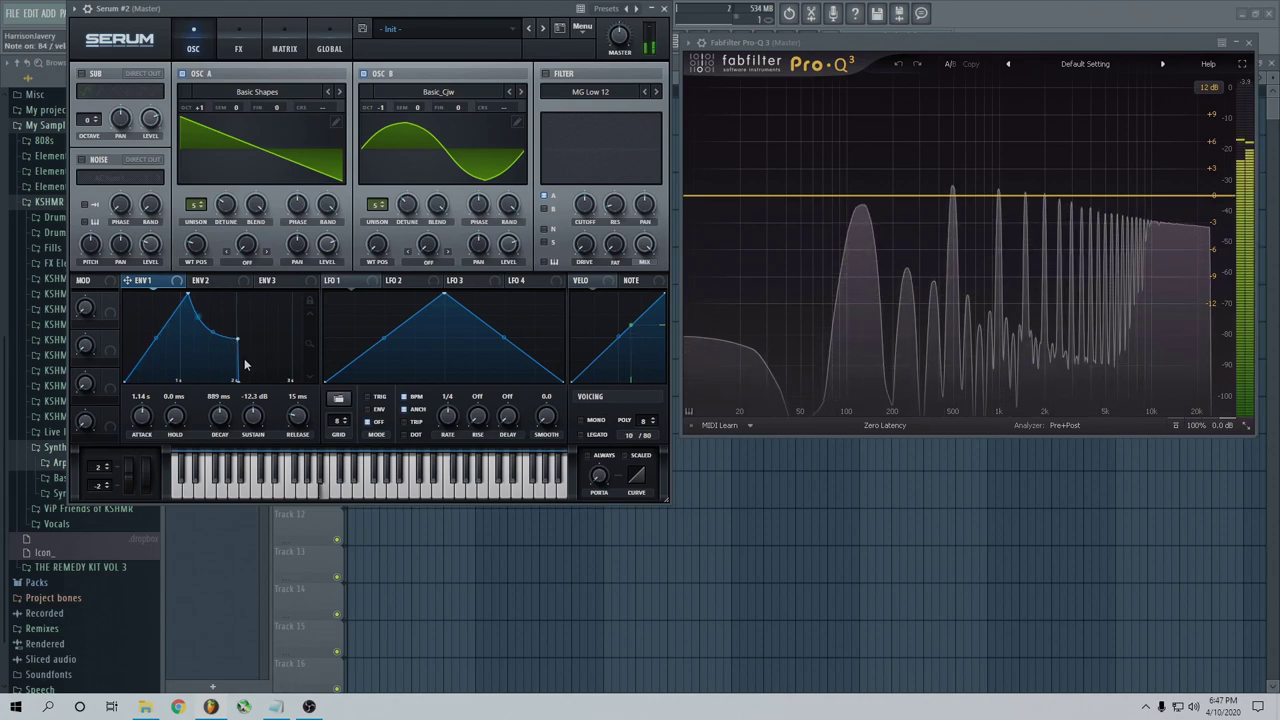
left_click_drag(235, 340, 237, 294)
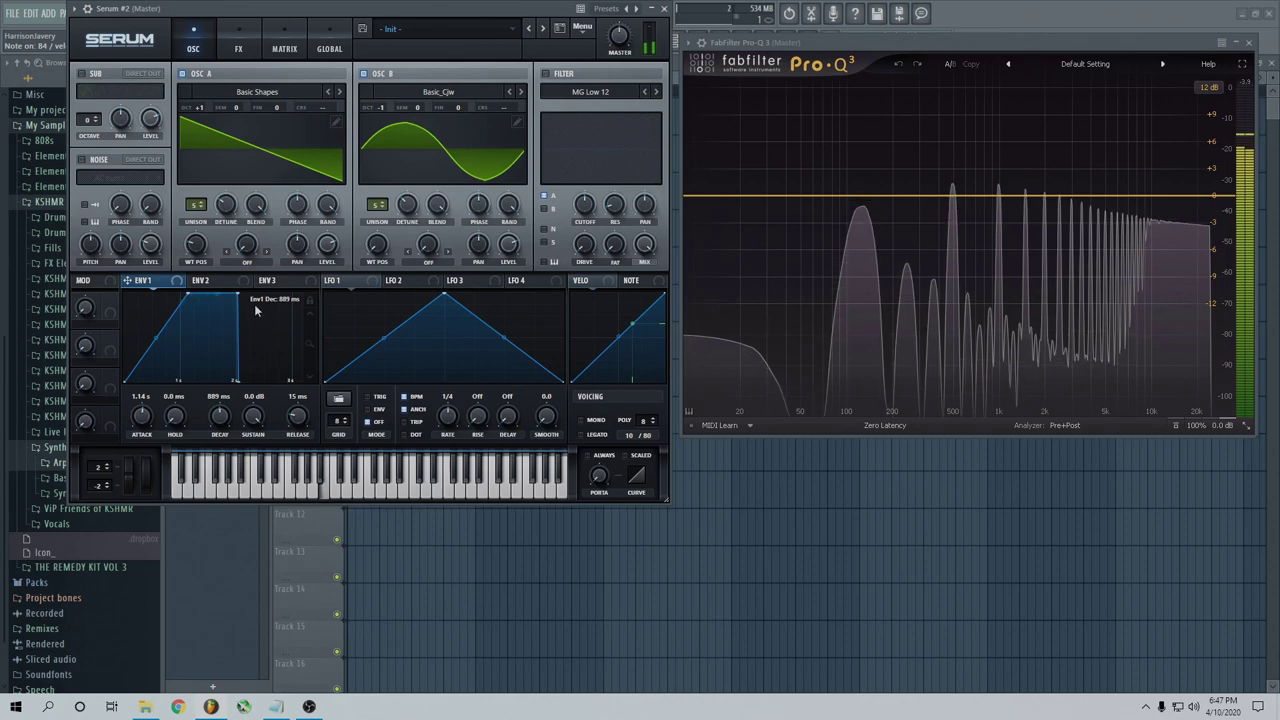
left_click_drag(242, 296, 233, 381)
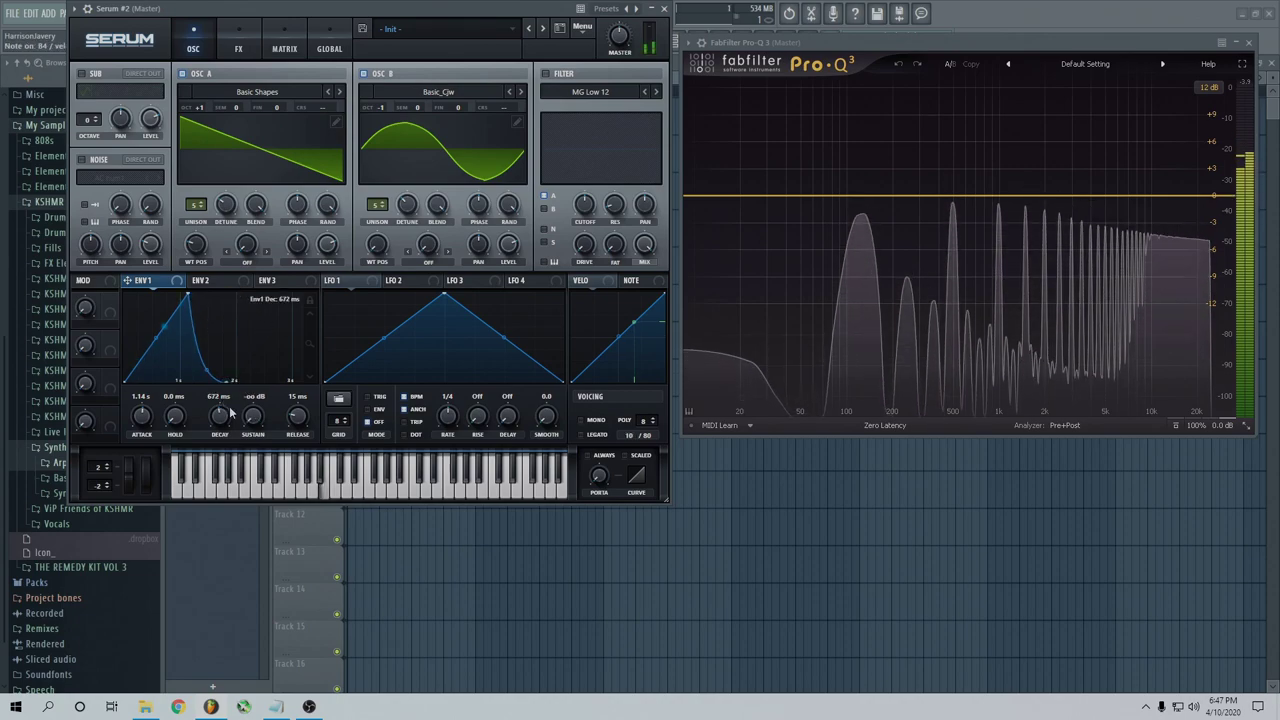
Try a sustain of -13.0 dB on envelope 1 with decay times of 0.0 ms and 6.55 s.
left_click_drag(223, 380, 220, 308)
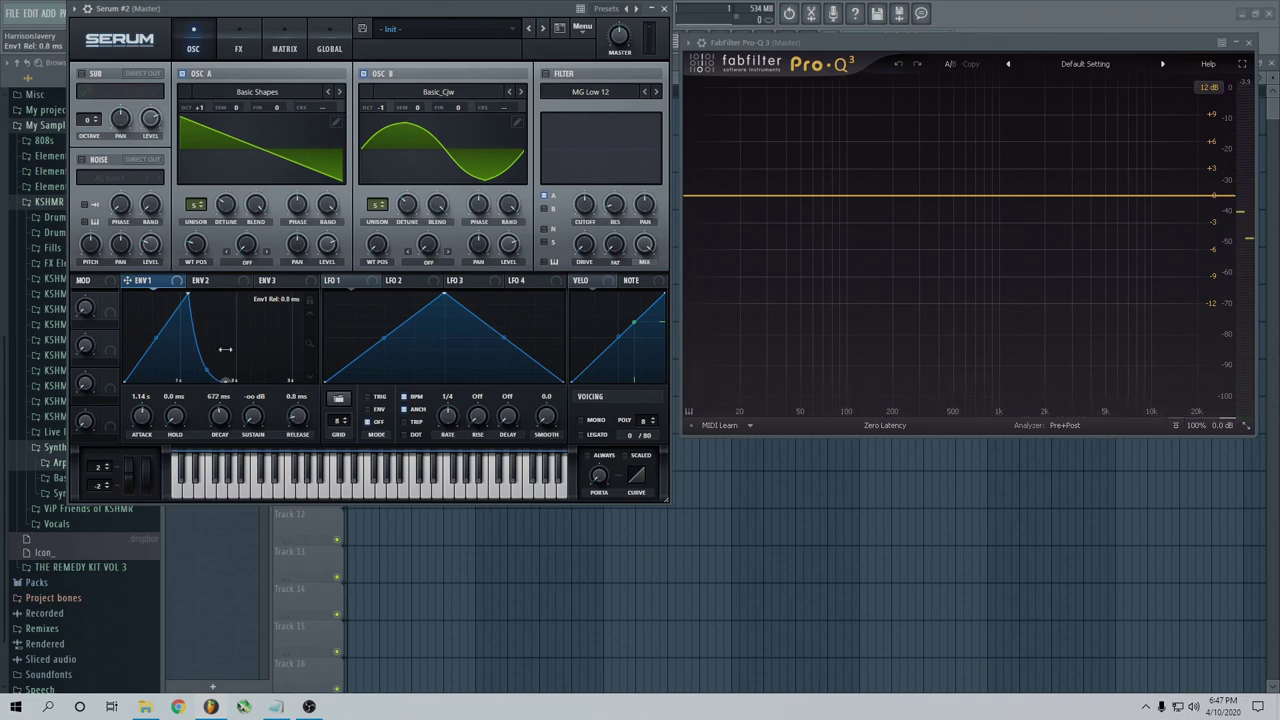
left_click_drag(219, 416, 220, 450)
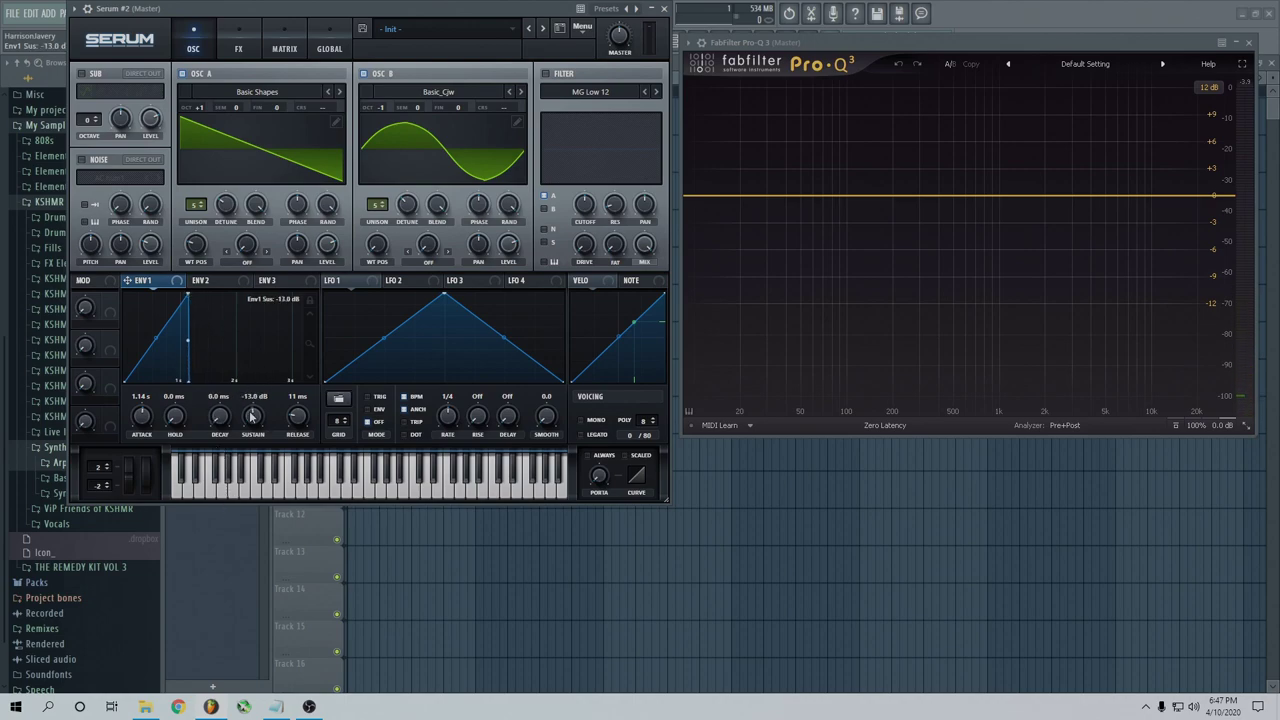
left_click_drag(224, 417, 240, 385)
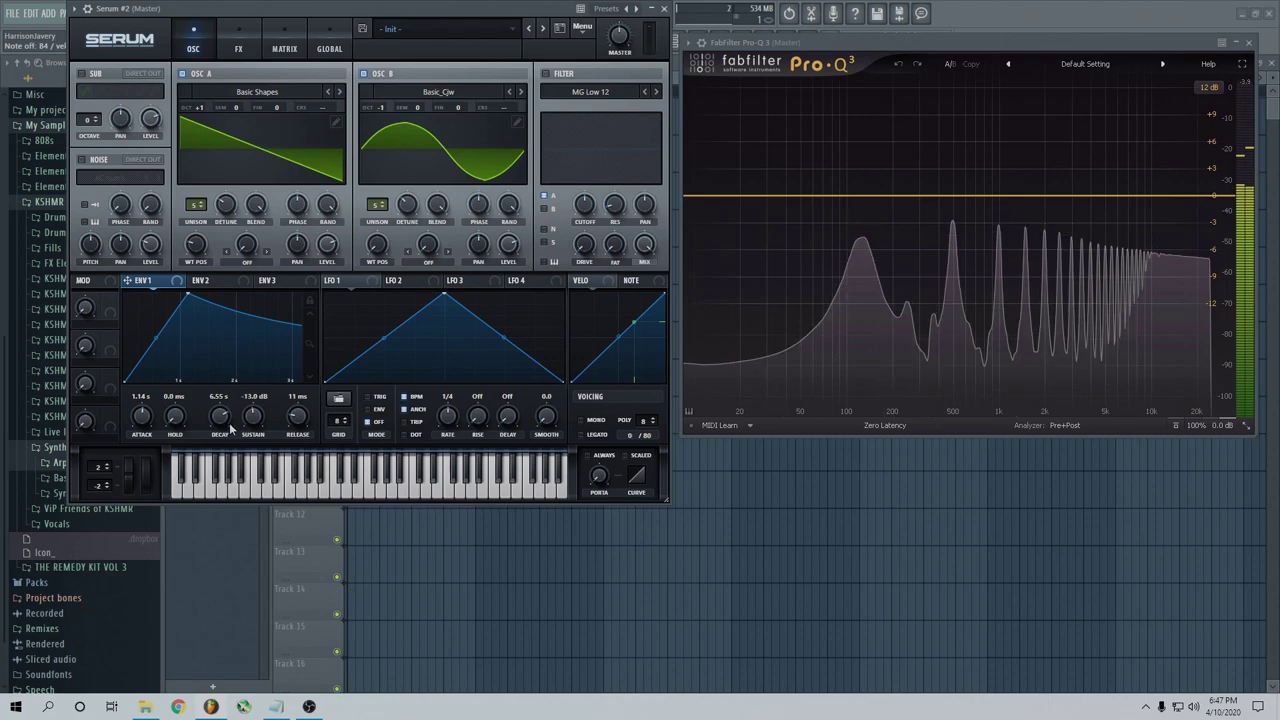
Shape envelope 1 with a 0.0 ms attack, 800 ms decay, -2.8 dB sustain and 361 ms release.
left_click_drag(145, 417, 150, 452)
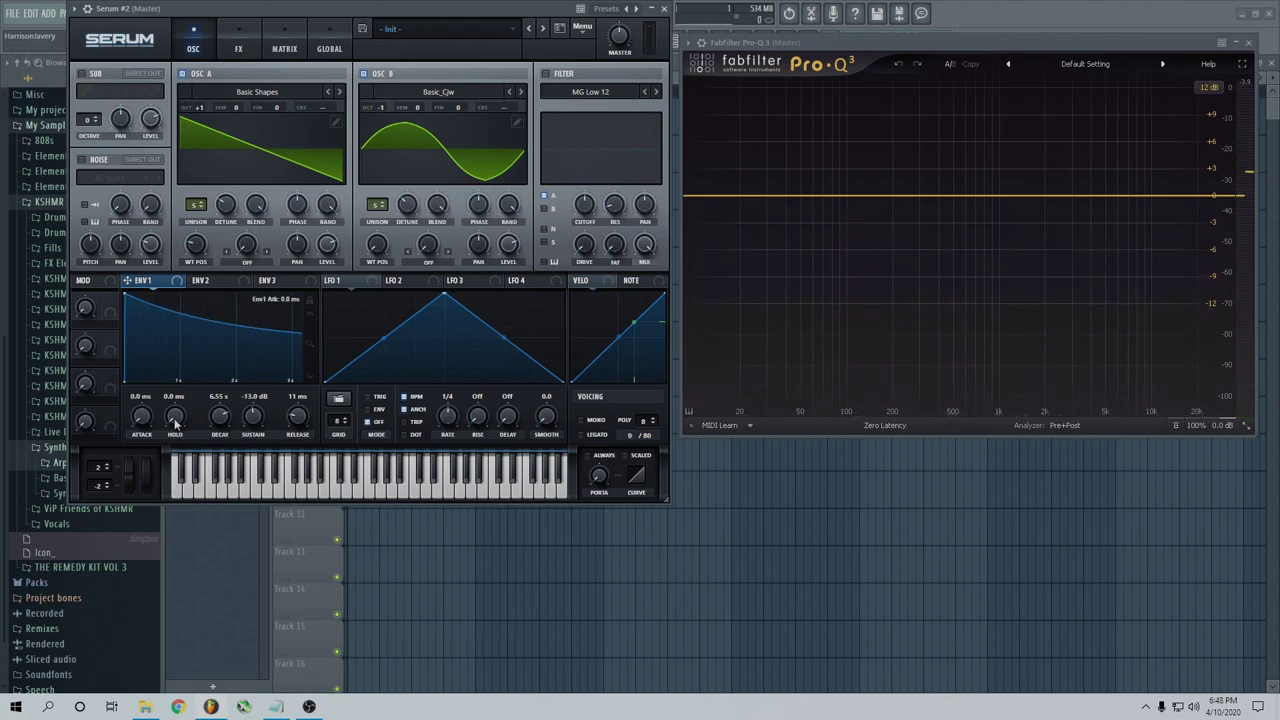
left_click_drag(215, 421, 218, 436)
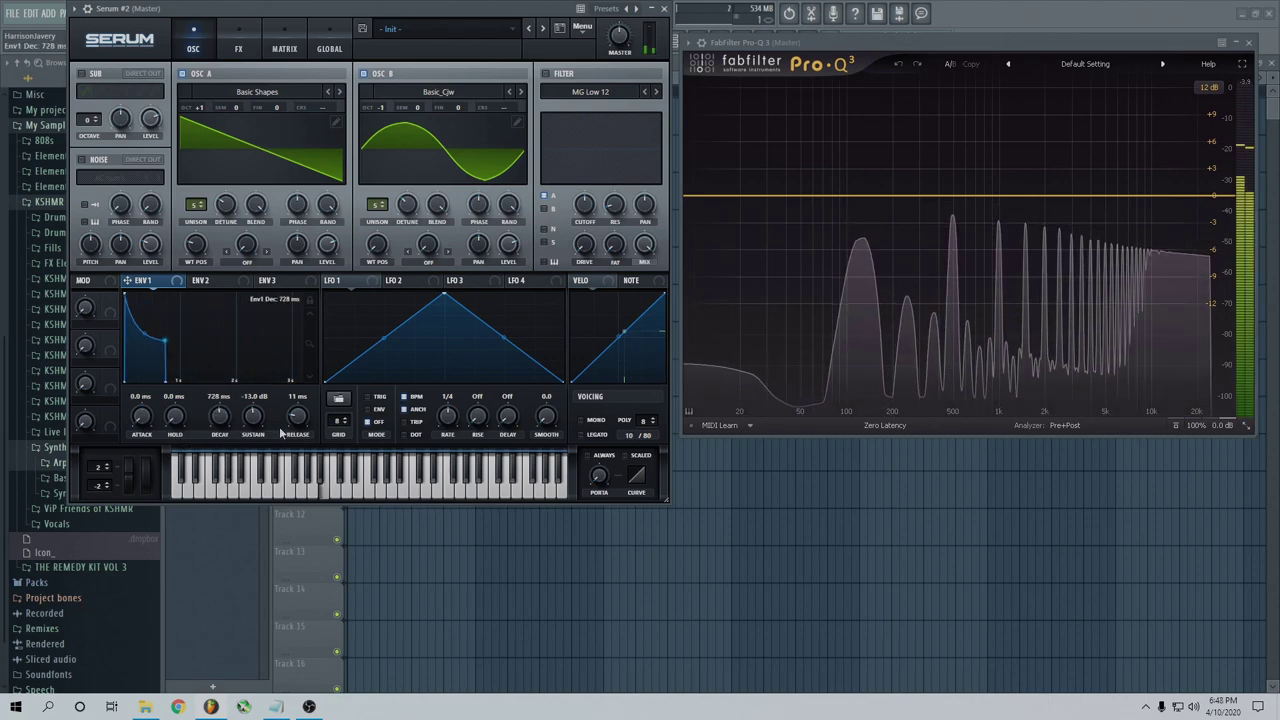
left_click_drag(302, 423, 330, 478)
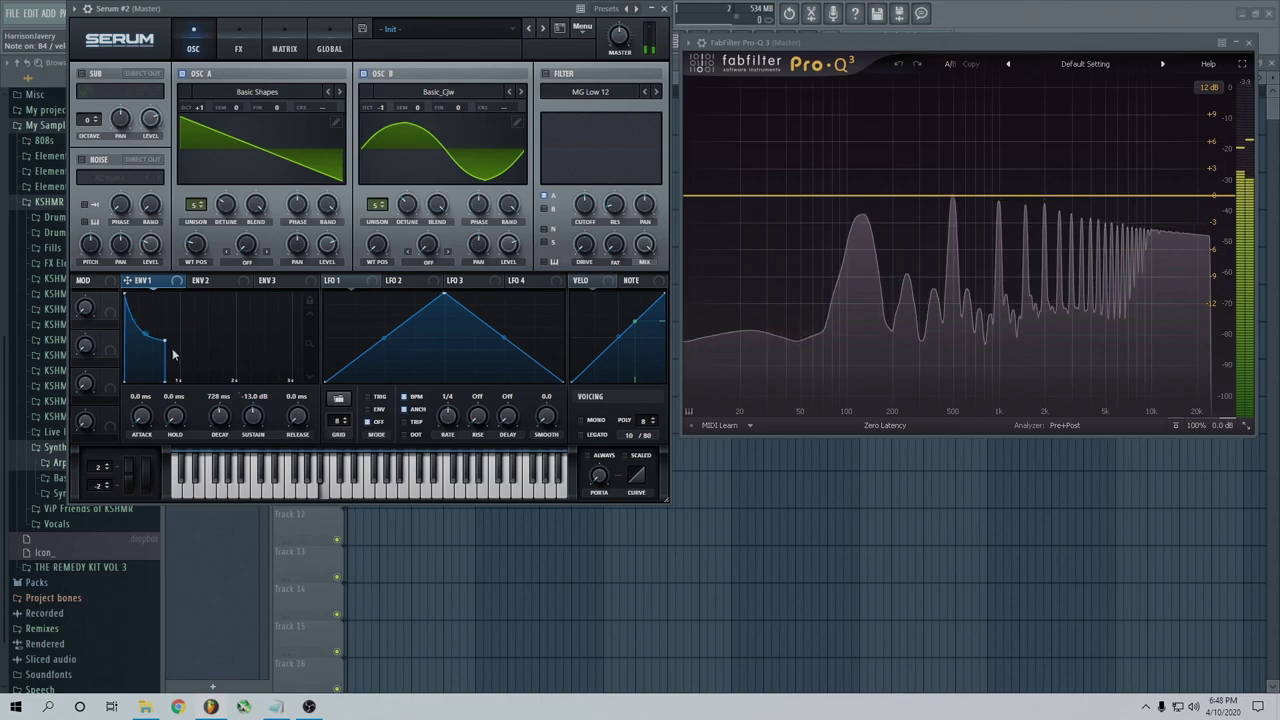
left_click_drag(165, 340, 168, 305)
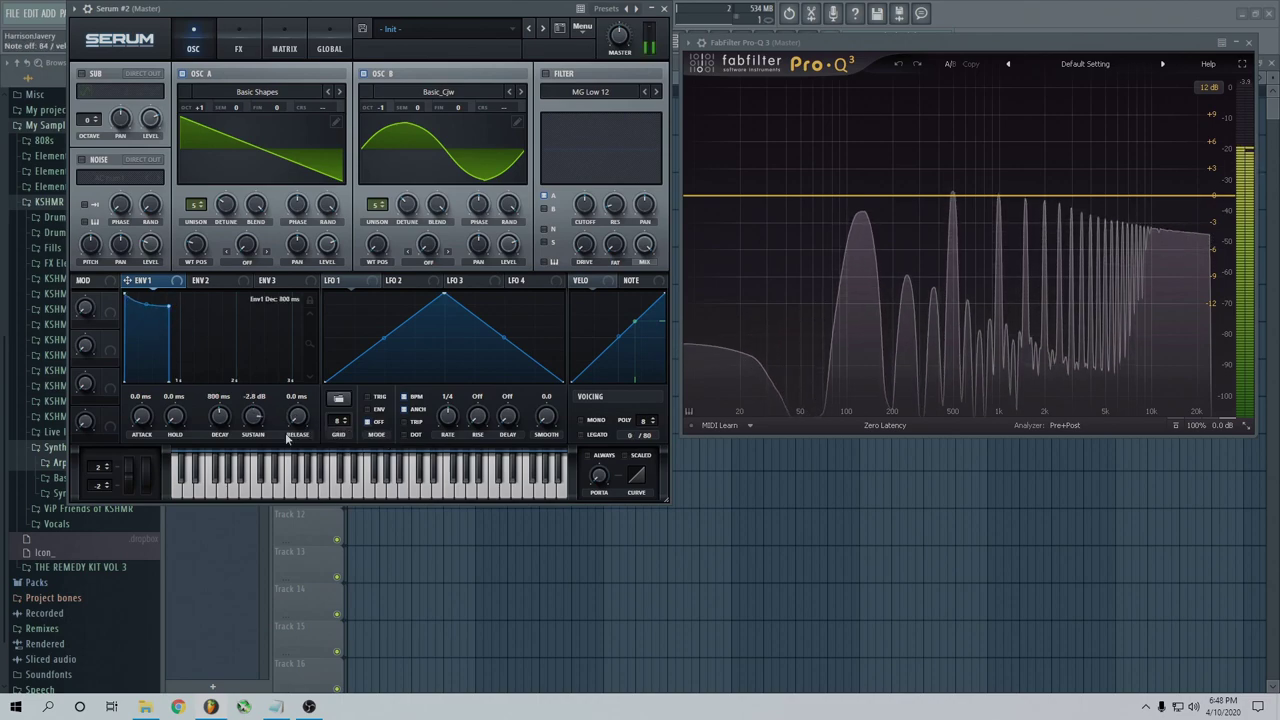
left_click_drag(298, 424, 312, 368)
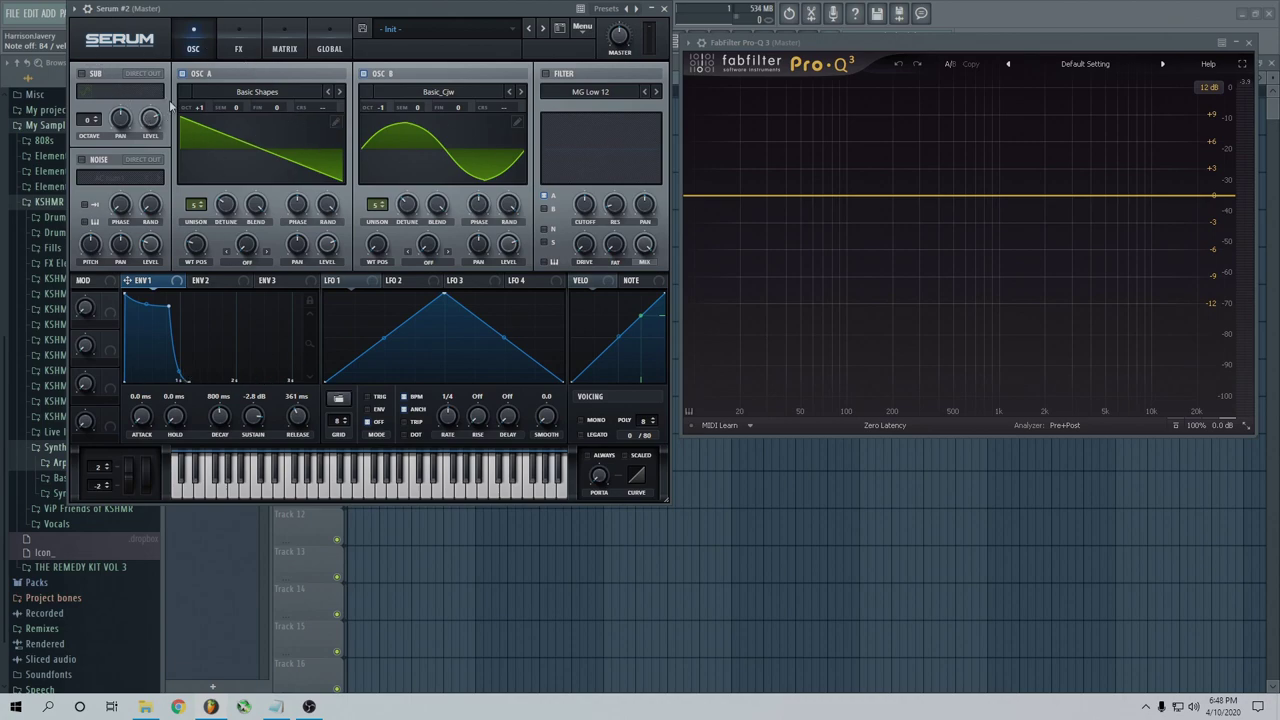
Enable the sub oscillator with octave -1 and a sawtooth shape, and adjust its level.
left_click(96, 80)
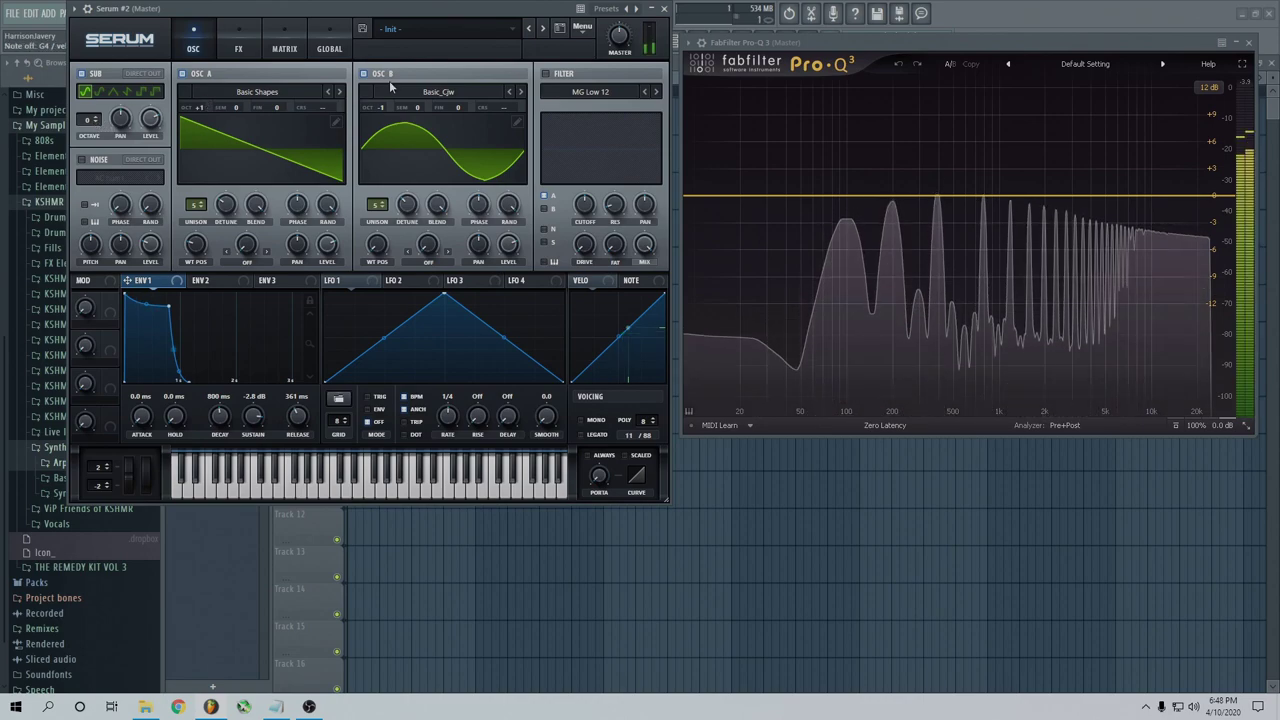
left_click(96, 123)
left_click(127, 92)
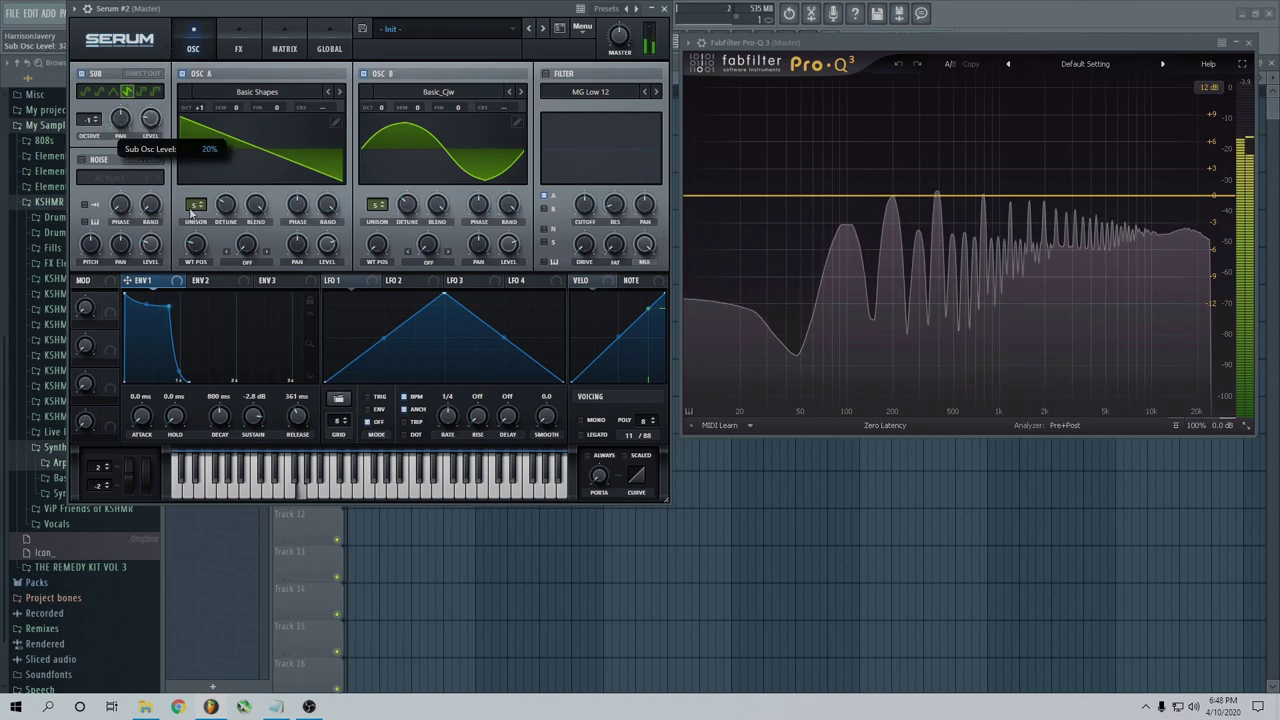
left_click_drag(199, 149, 199, 153)
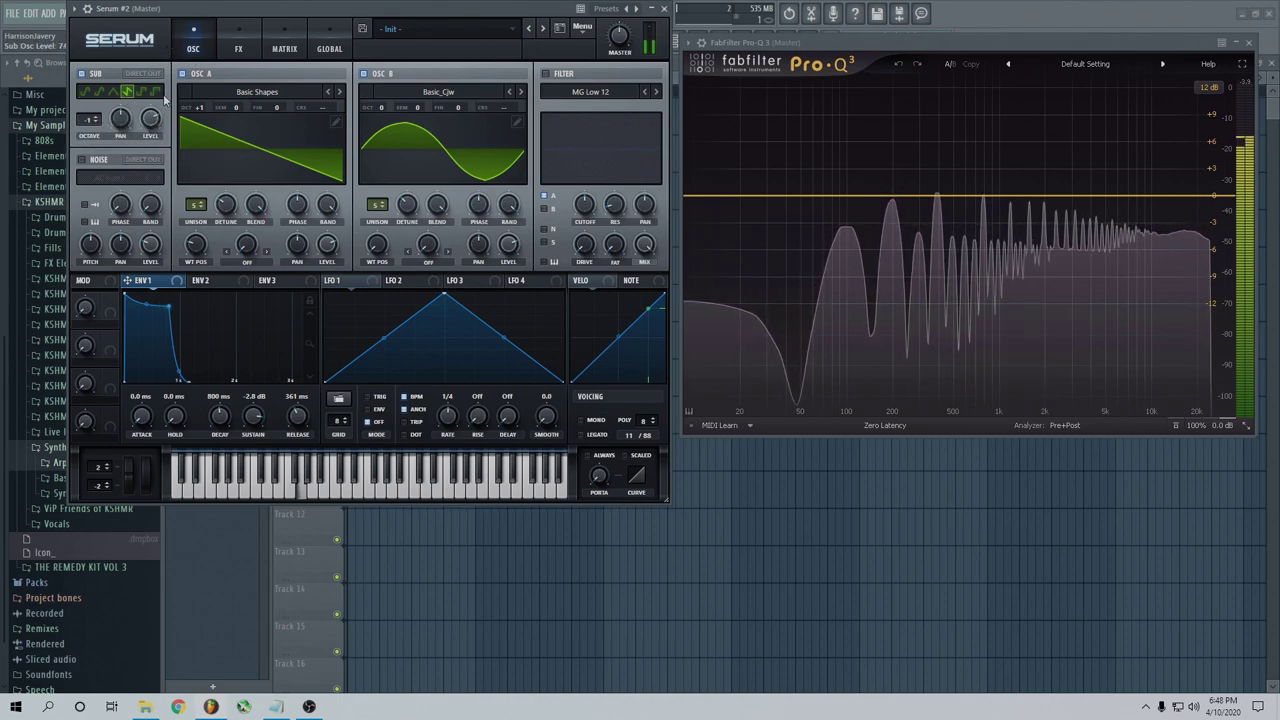
Compare the sub oscillator's waveform shapes, including RoundRect, and settle on the pulse shape.
left_click(155, 92)
left_click(141, 92)
left_click(127, 94)
left_click(114, 93)
left_click(99, 92)
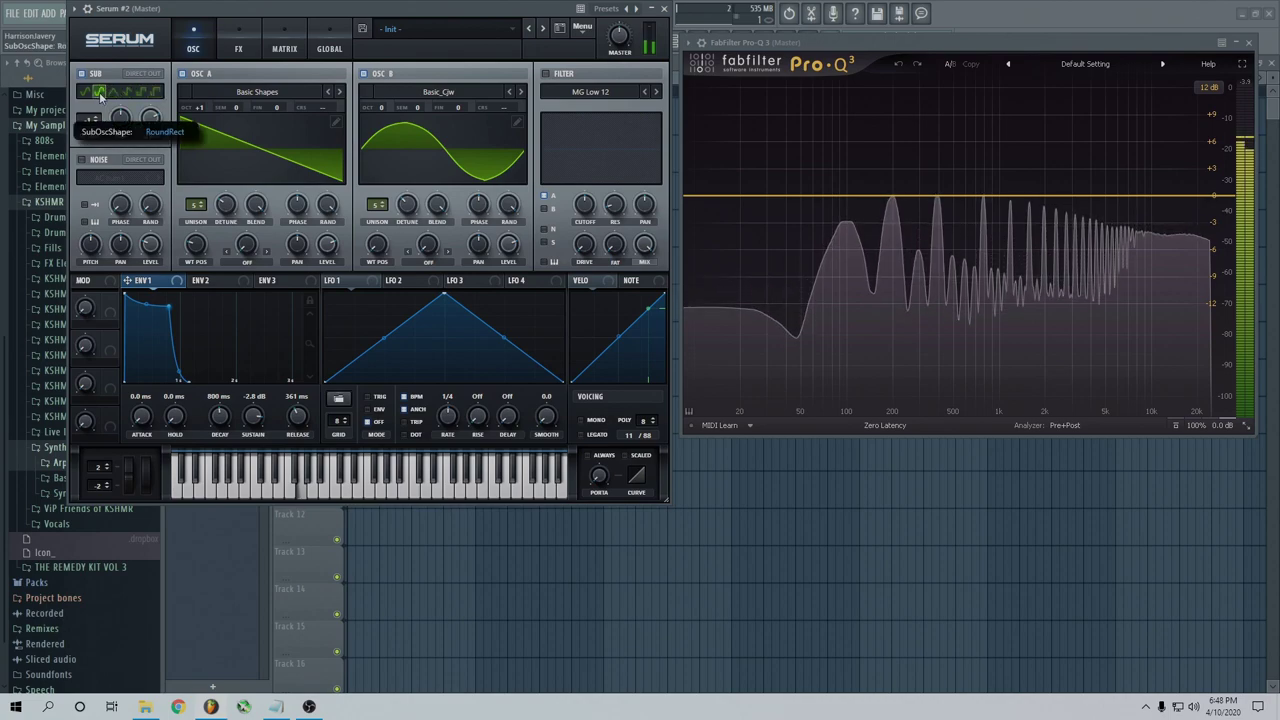
left_click(85, 92)
left_click(113, 92)
left_click(156, 92)
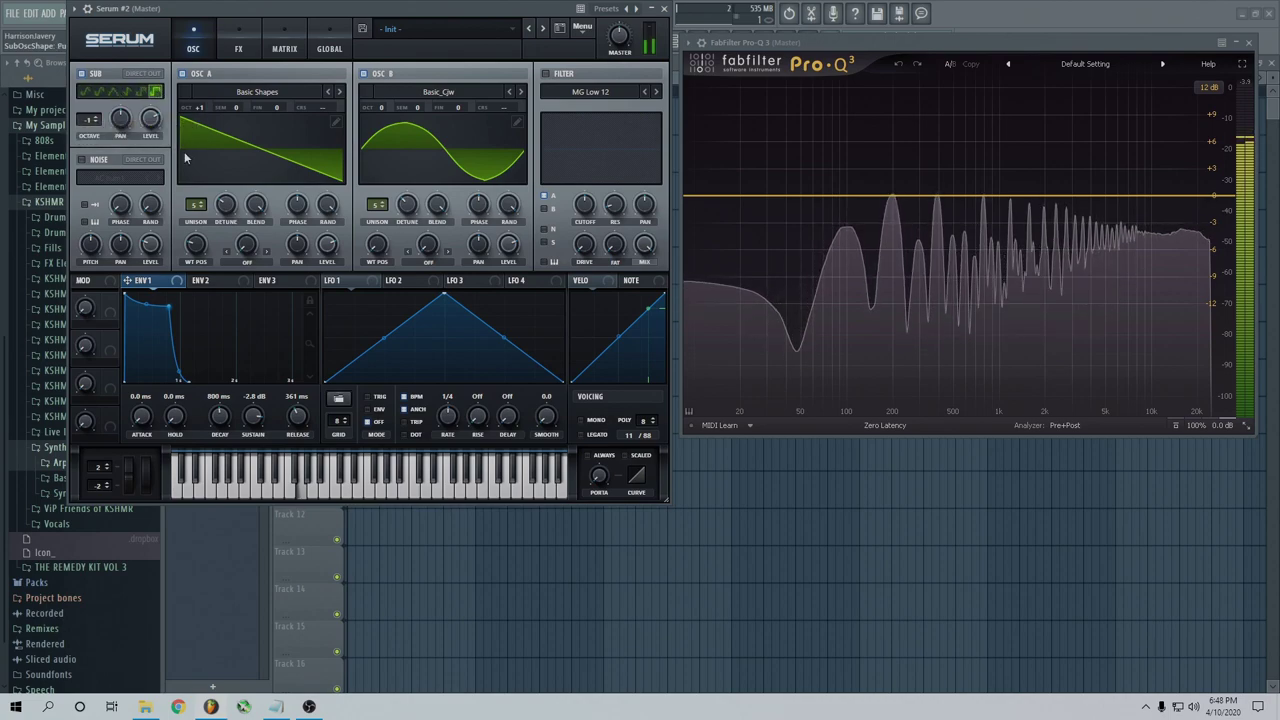
Solo the noise oscillator by turning off the sub and oscillators A and B, and load the Air Can 1 noise.
left_click(96, 162)
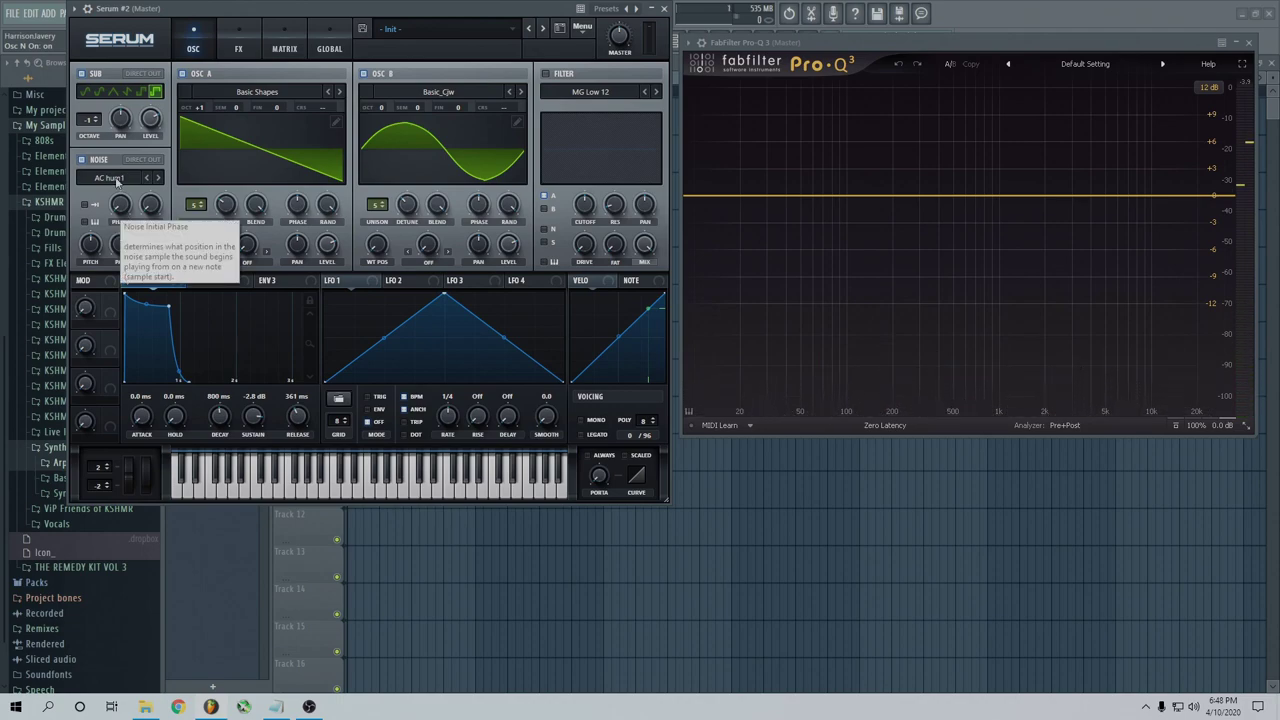
left_click(98, 76)
left_click(190, 77)
left_click(195, 77)
left_click(208, 76)
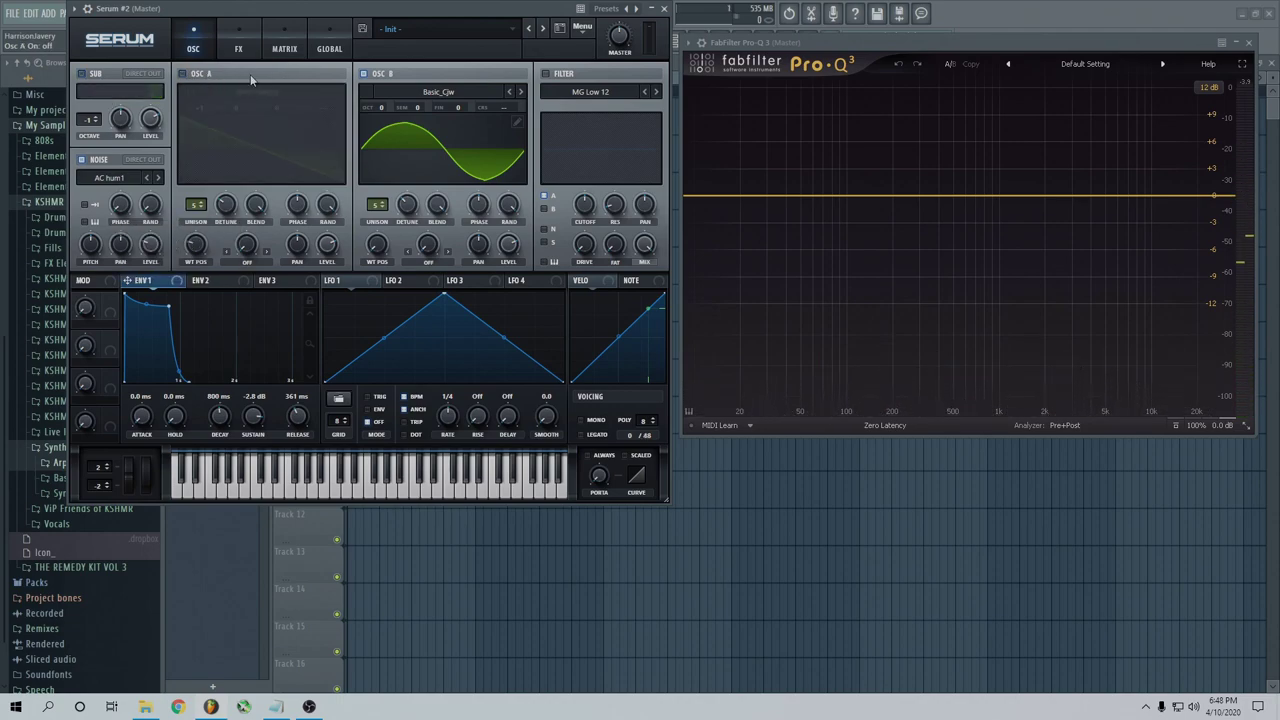
left_click(383, 77)
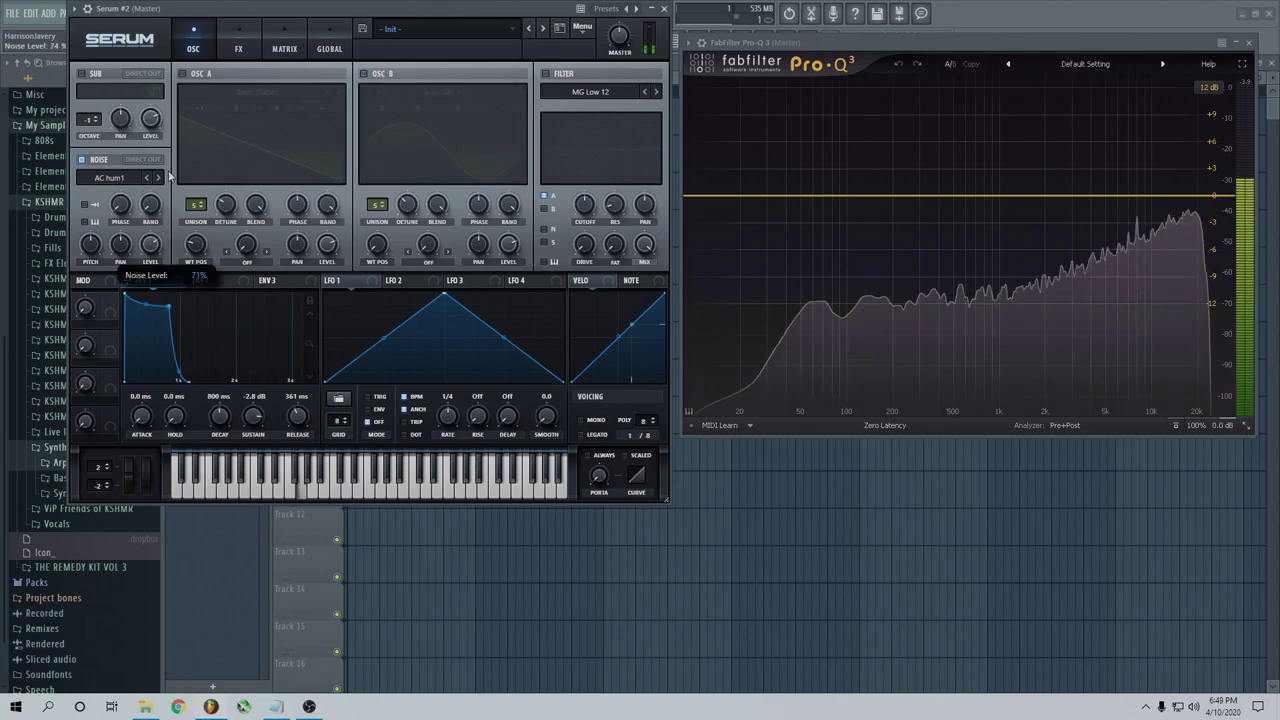
left_click(157, 177)
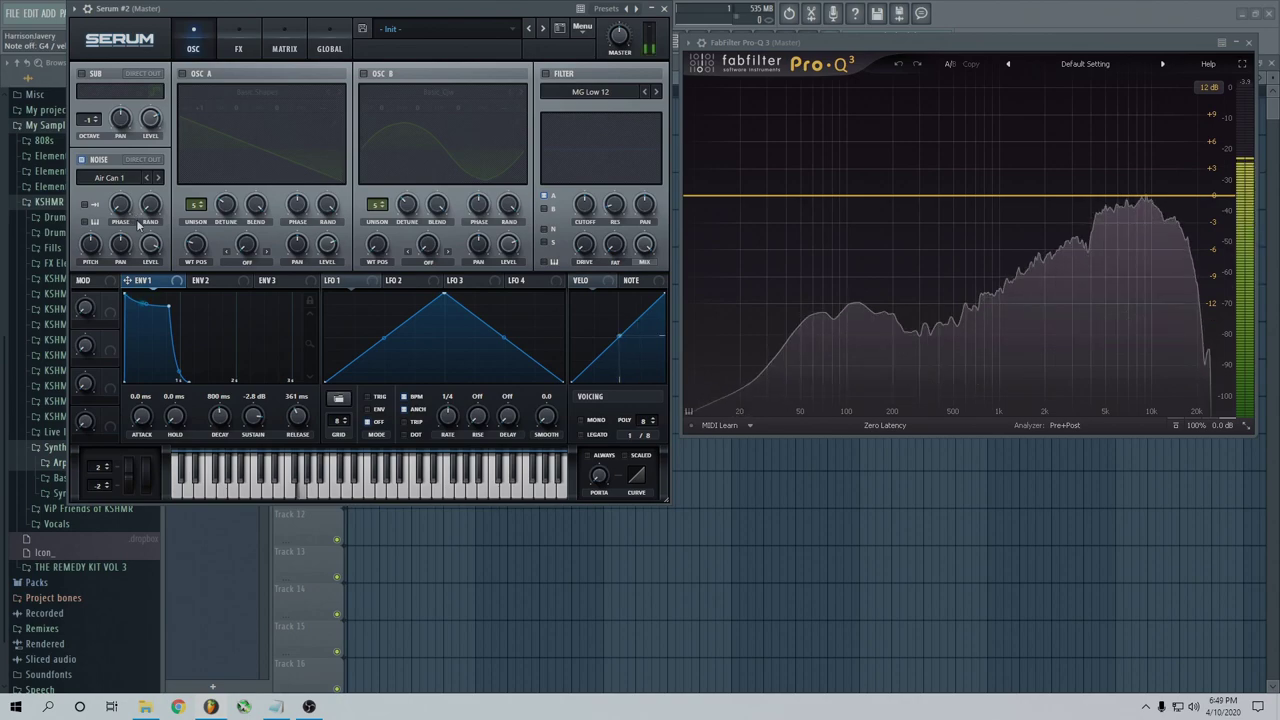
Turn the sub, oscillator A, oscillator B and noise back on together, and lower the noise level.
left_click(81, 159)
left_click(81, 73)
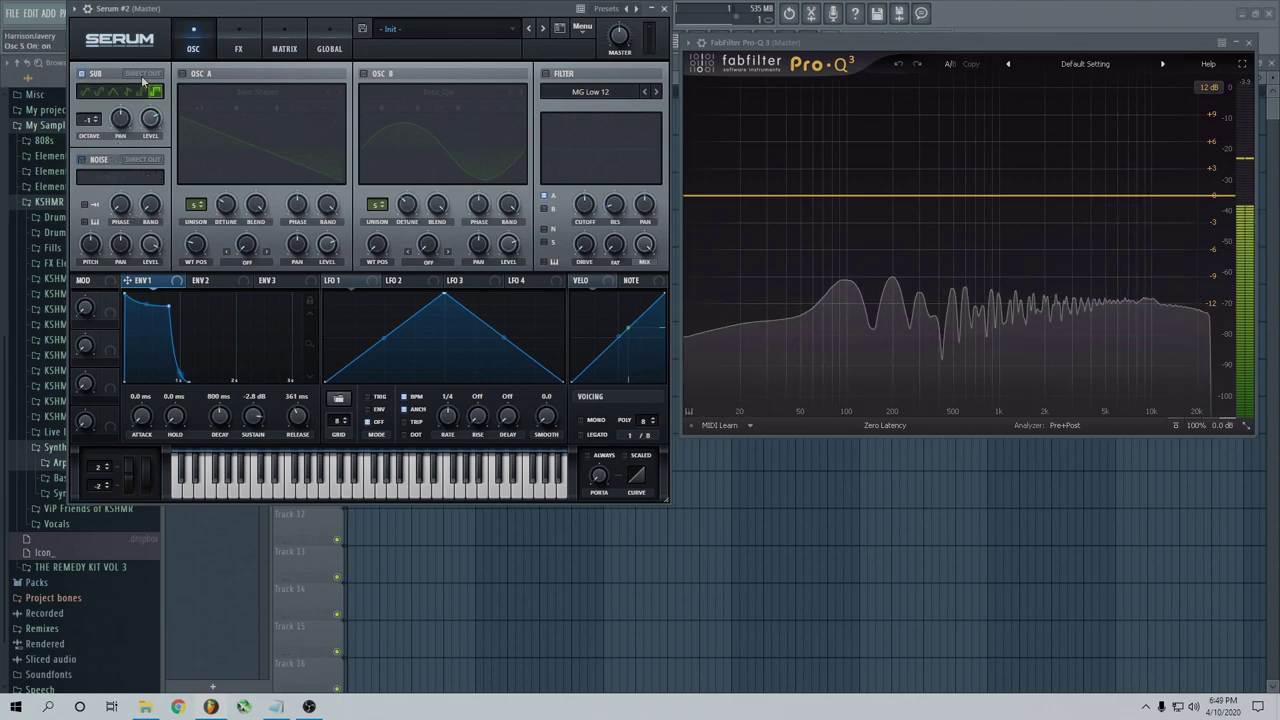
left_click(181, 73)
left_click(363, 73)
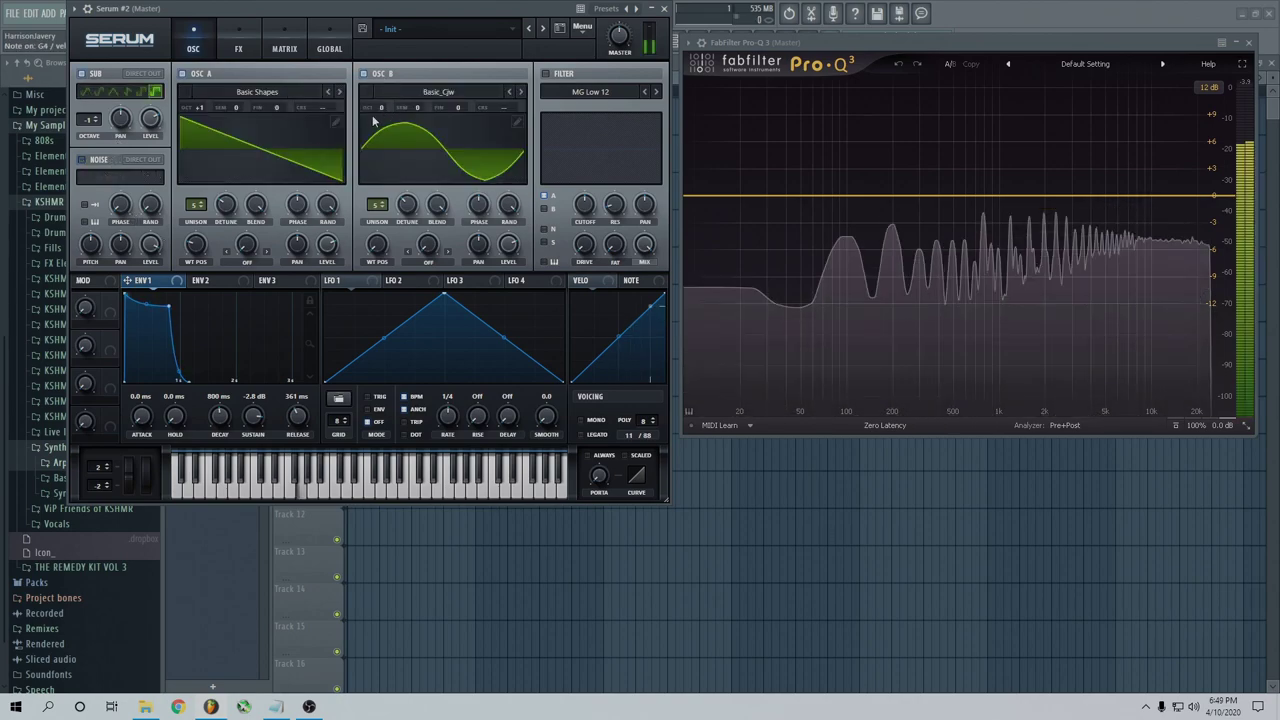
left_click(82, 160)
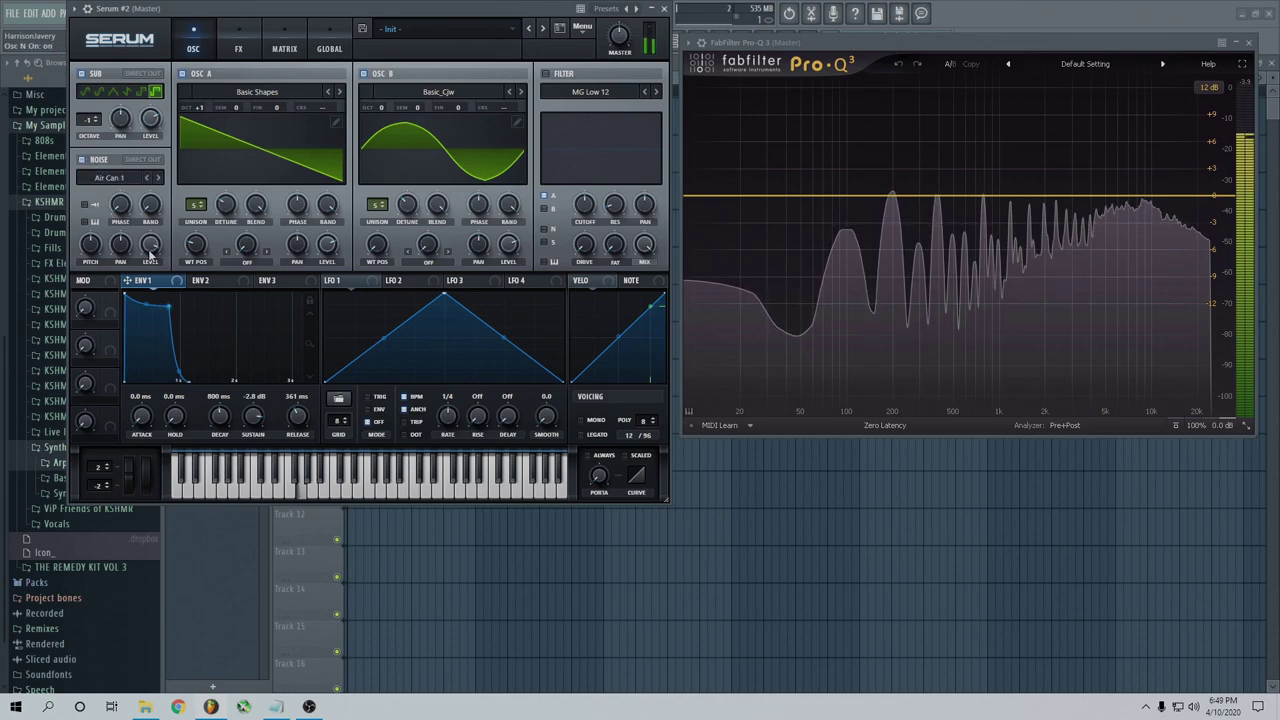
left_click_drag(152, 247, 157, 346)
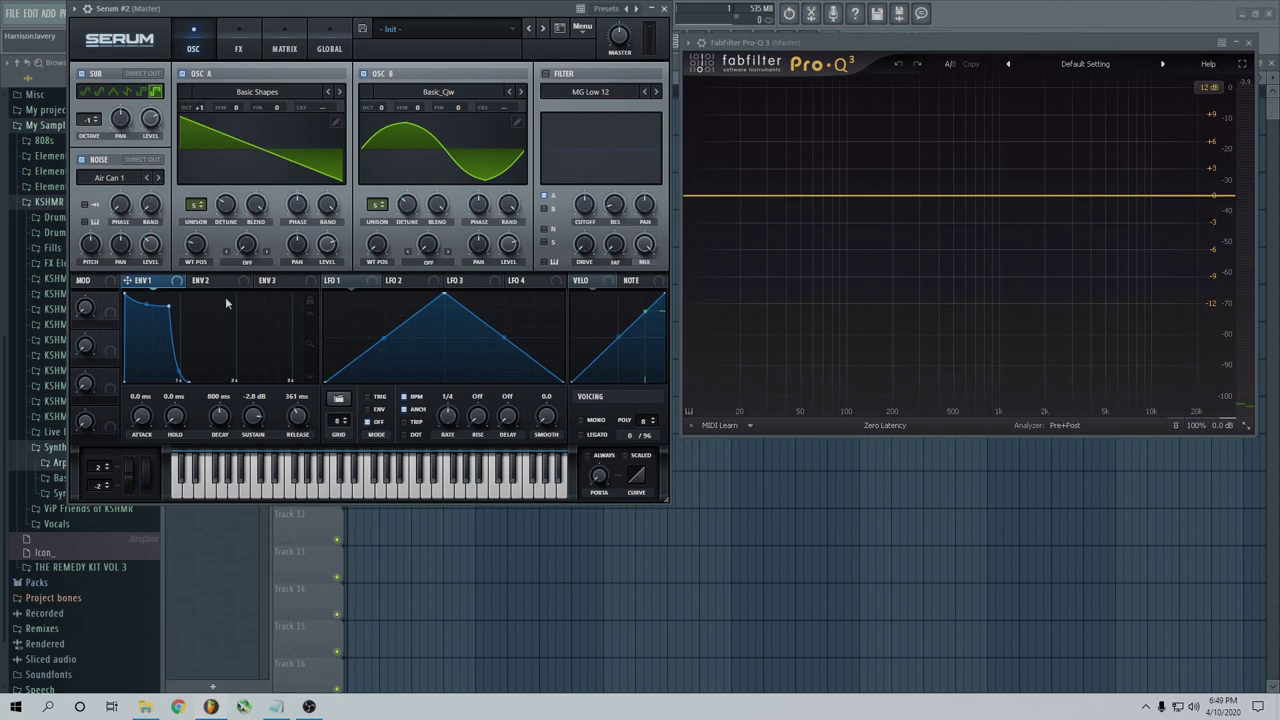
Try a 1.78 s attack and low sustain on envelope 1, then set attack 0.0 ms, decay 1.47 s and sustain 0.0 dB.
left_click_drag(168, 308, 200, 373)
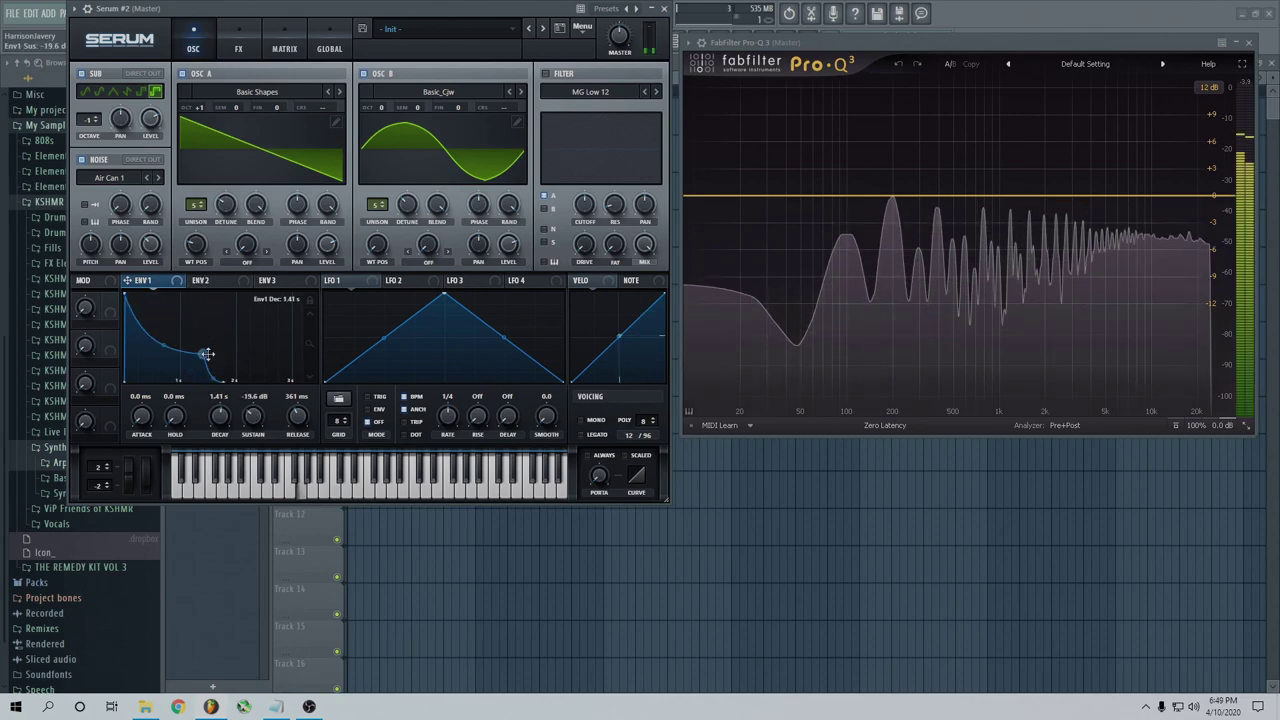
left_click_drag(143, 416, 155, 362)
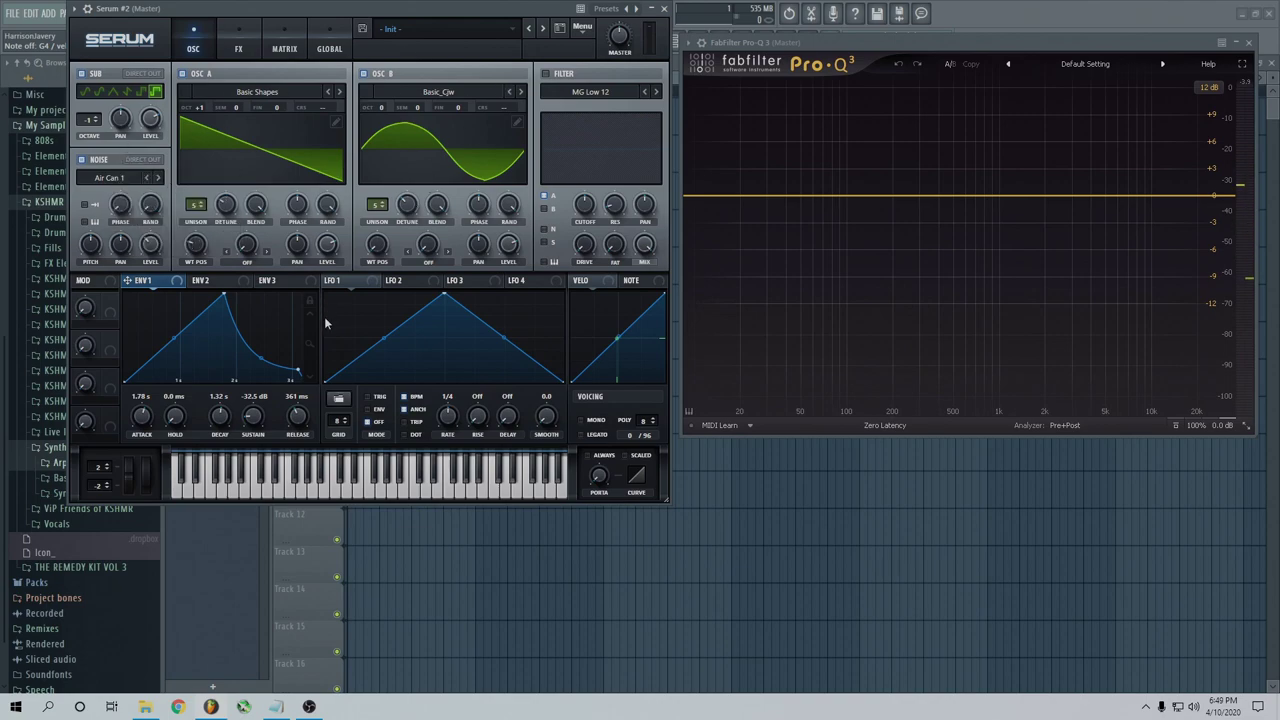
left_click_drag(152, 427, 132, 553)
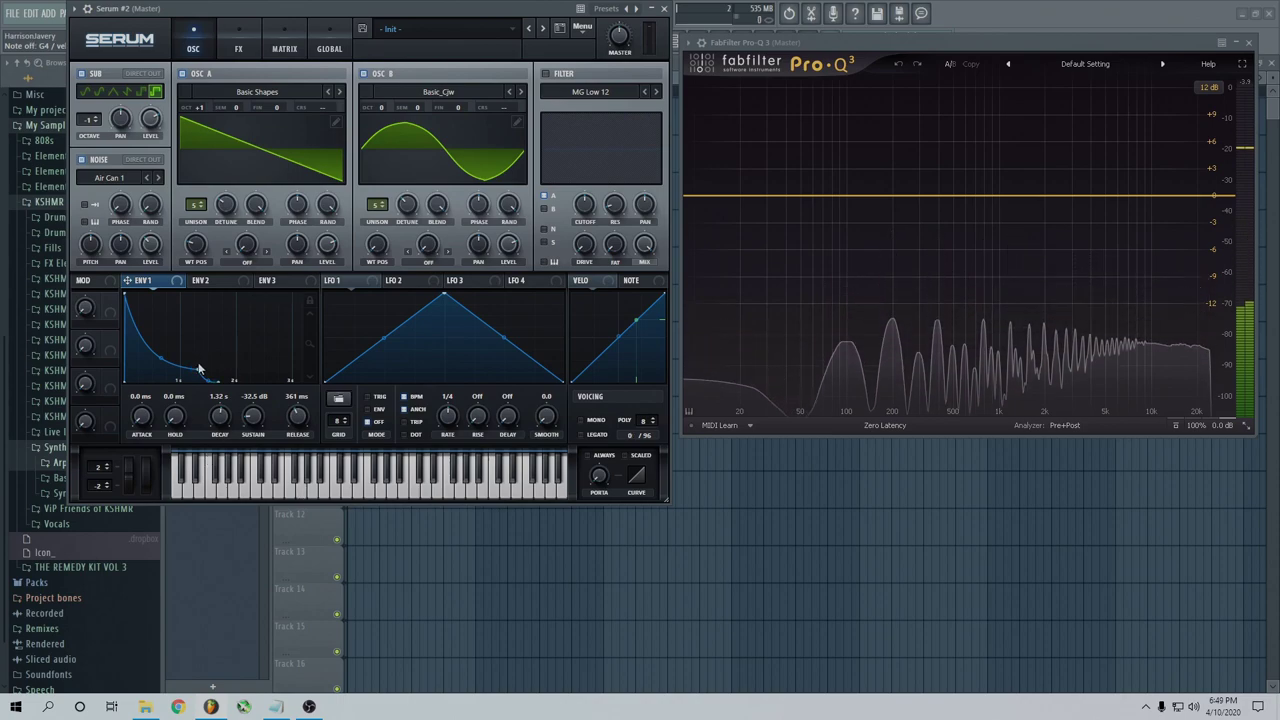
left_click_drag(199, 369, 212, 298)
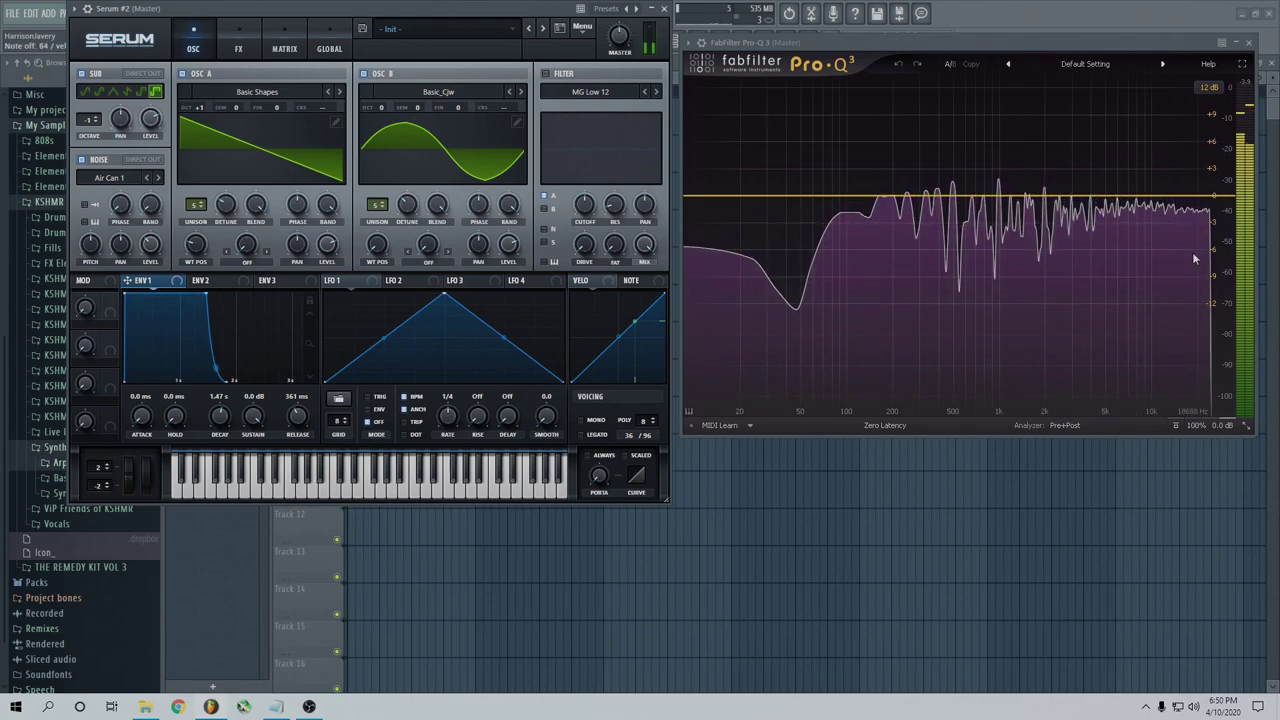
Enable the filter and route oscillator B, the noise and the sub through it along with oscillator A.
left_click(570, 74)
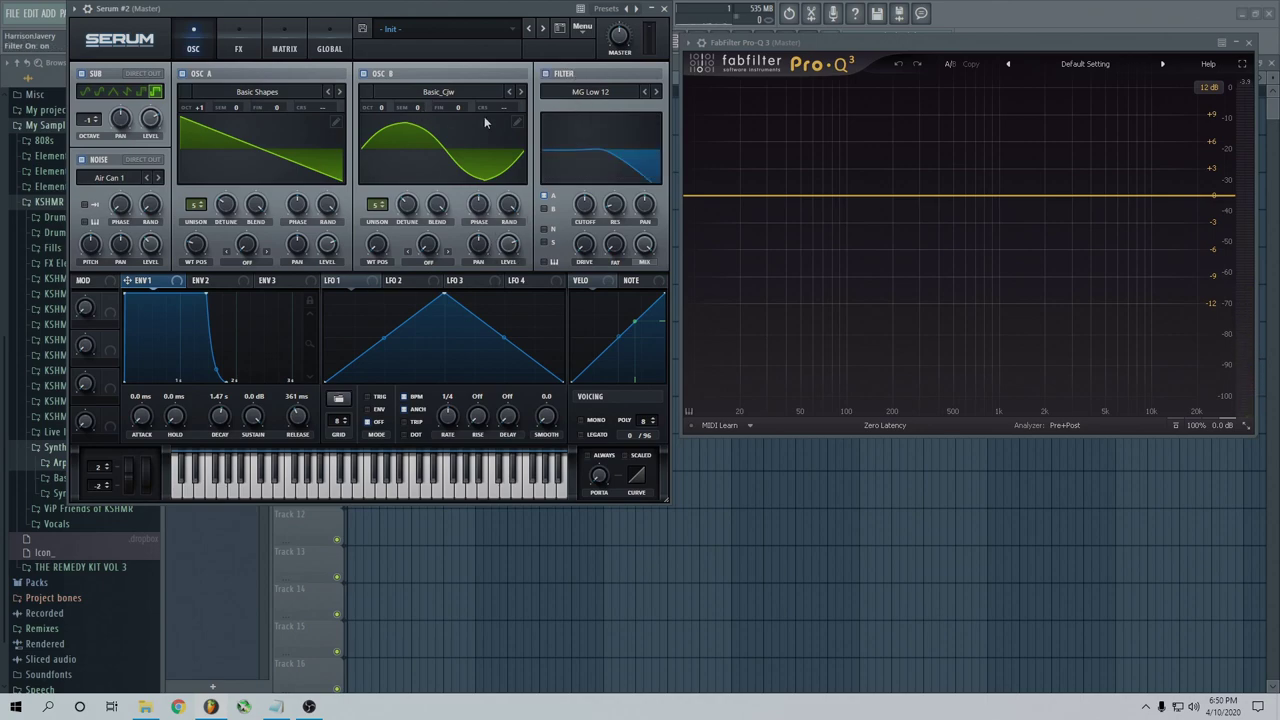
left_click(549, 209)
left_click(555, 232)
Change the filter type from the Normal group to MG Low 6.
left_click(645, 91)
left_click(610, 91)
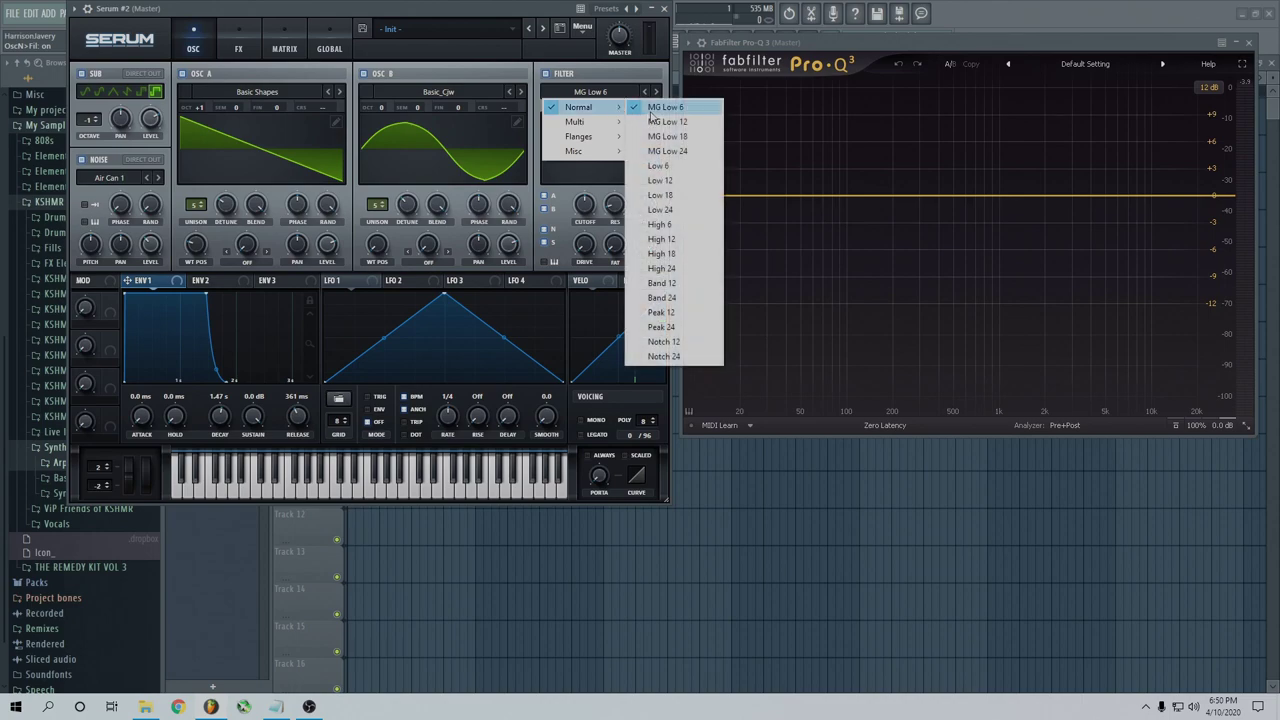
left_click(651, 110)
left_click(600, 95)
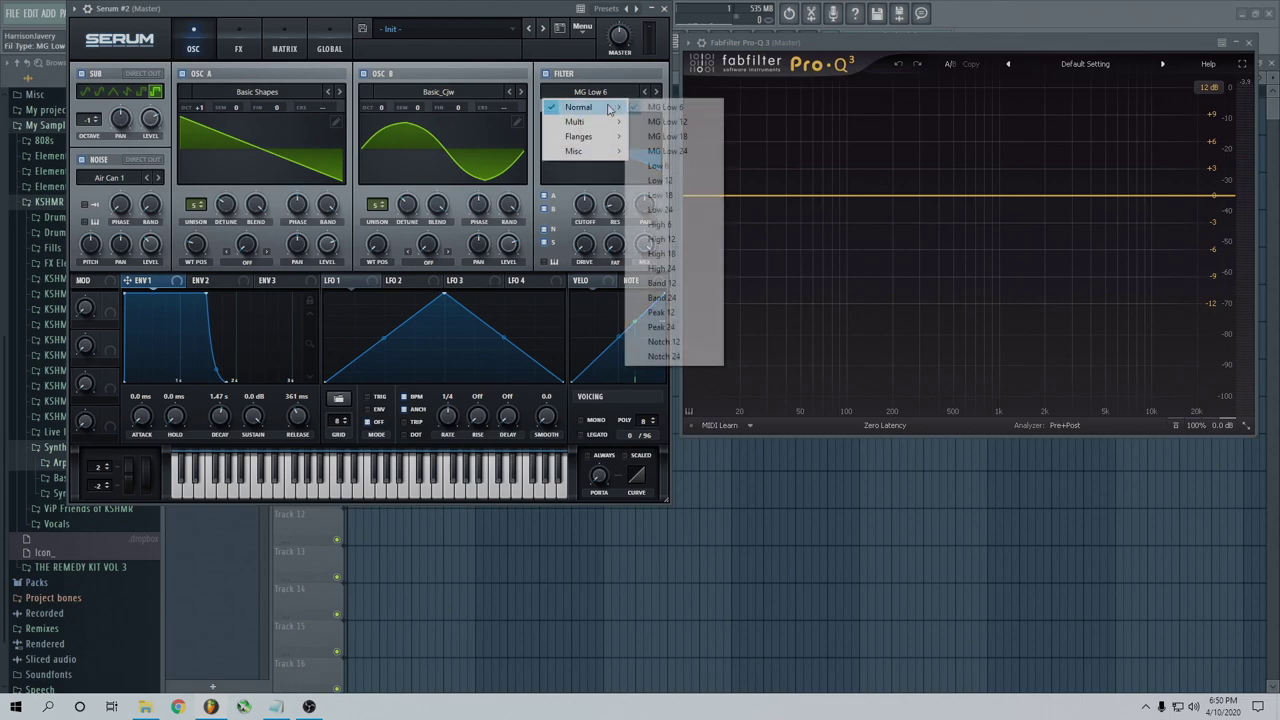
left_click(630, 107)
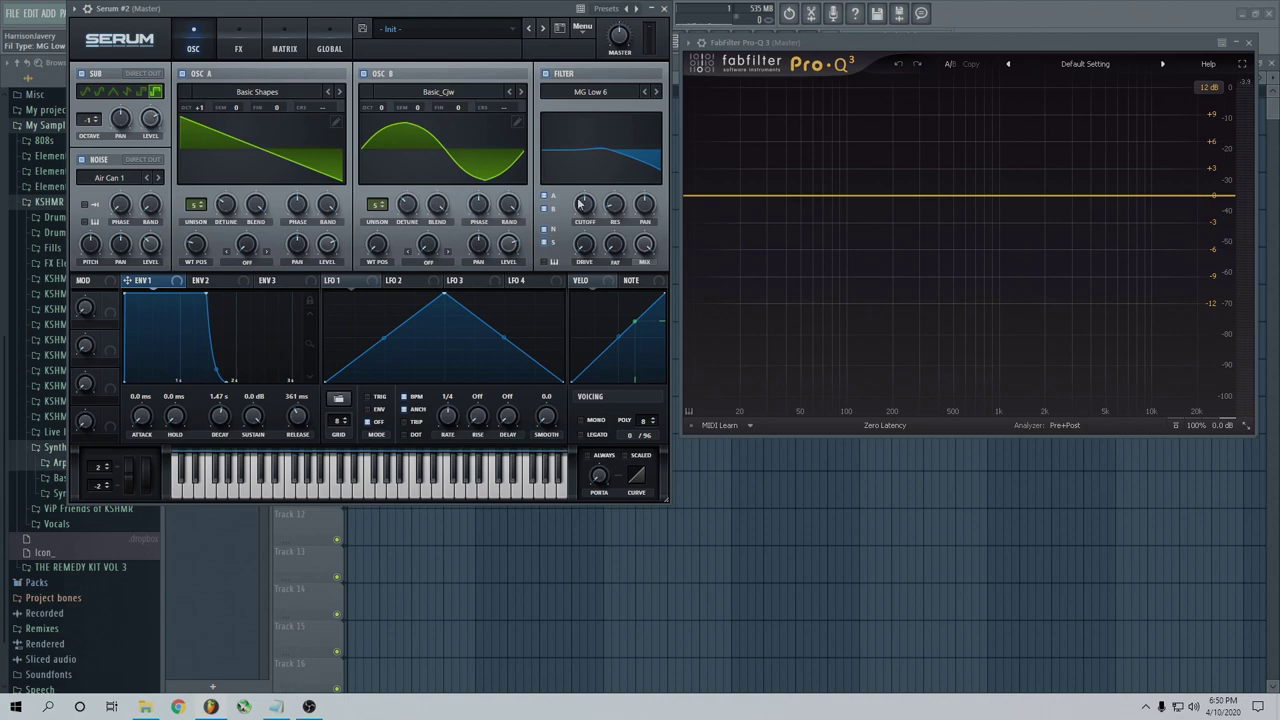
Sweep the filter cutoff between fully open and 73 Hz, then lower it from fully open through 5522 Hz to 601 Hz.
left_click_drag(578, 203, 566, 150)
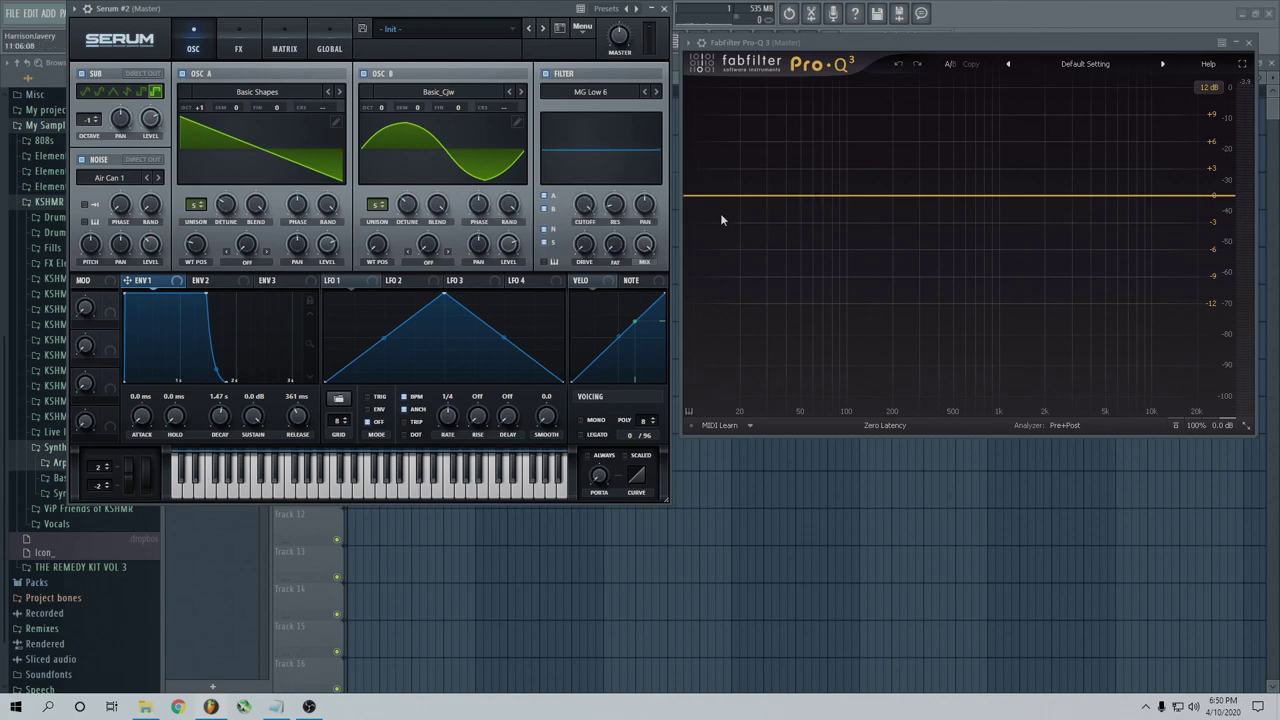
left_click_drag(585, 206, 600, 340)
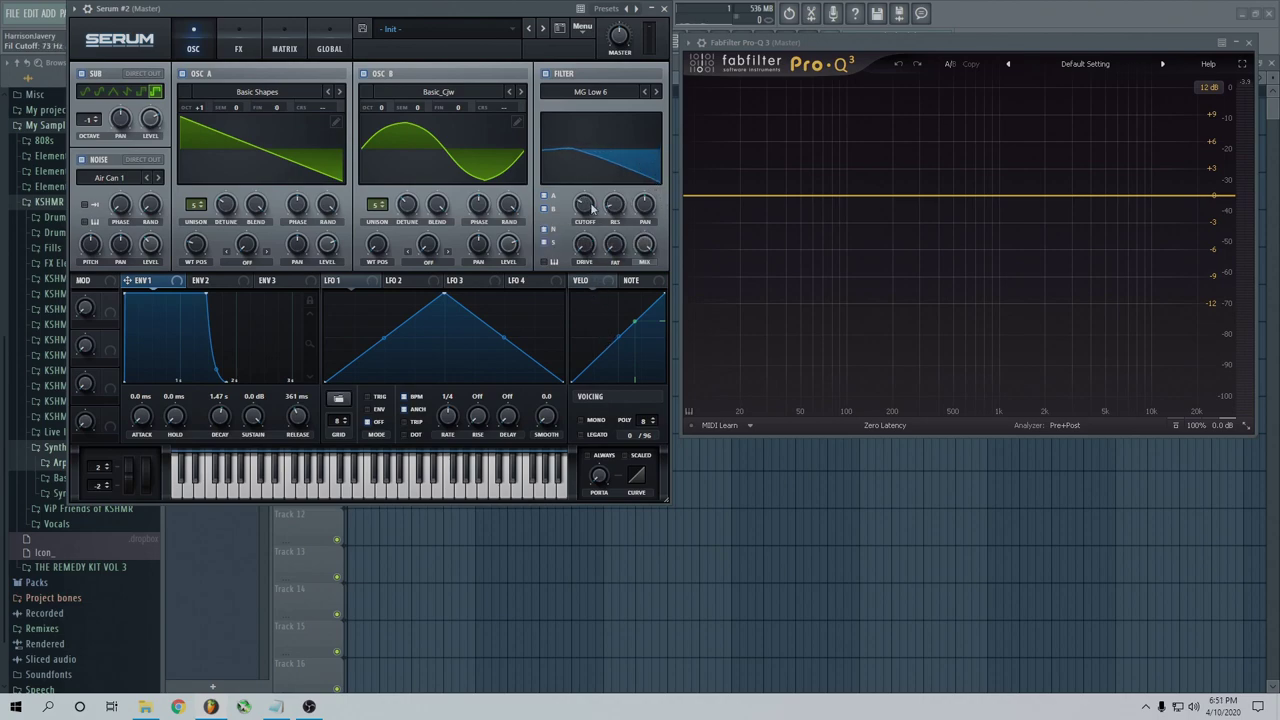
left_click_drag(594, 208, 586, 157)
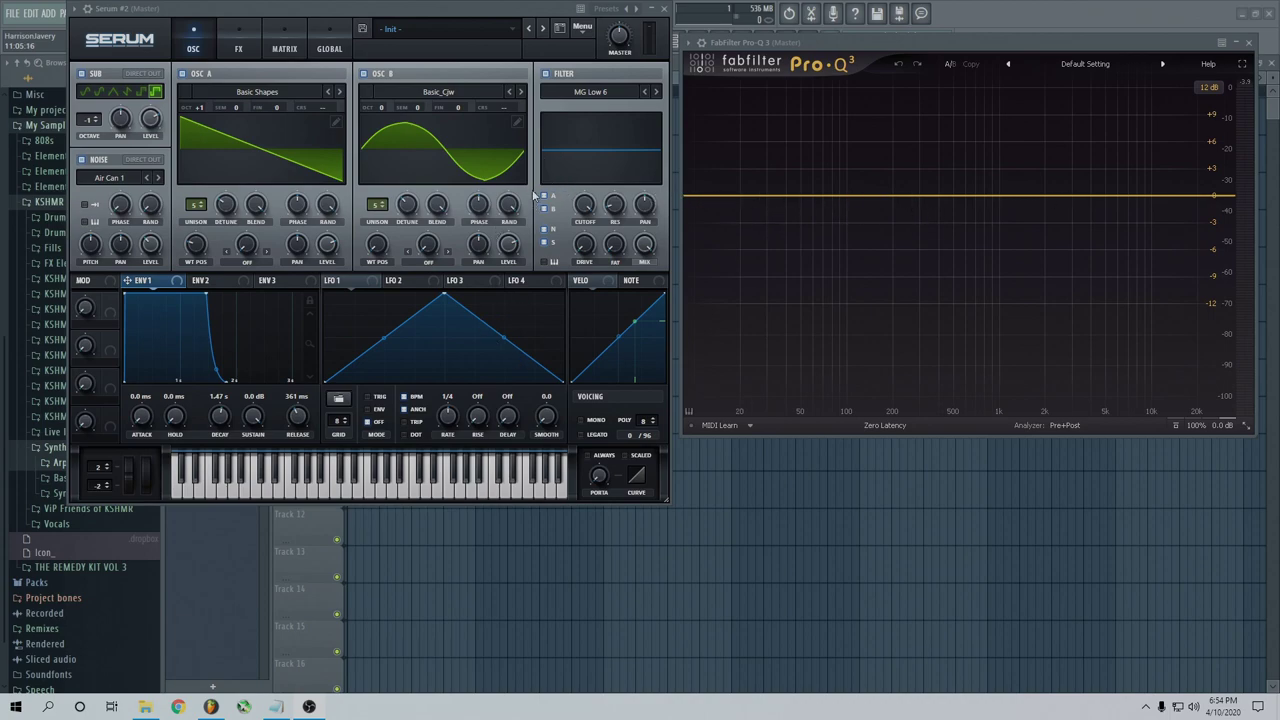
left_click_drag(587, 205, 590, 234)
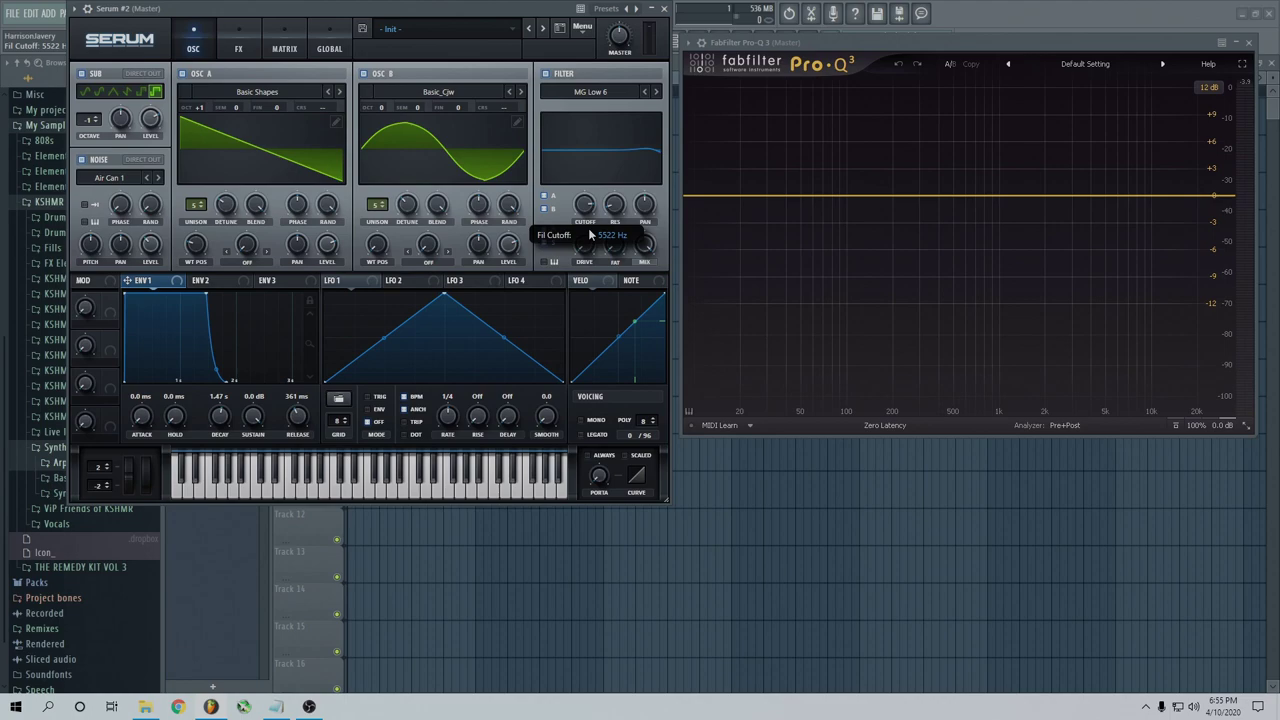
left_click_drag(590, 234, 594, 281)
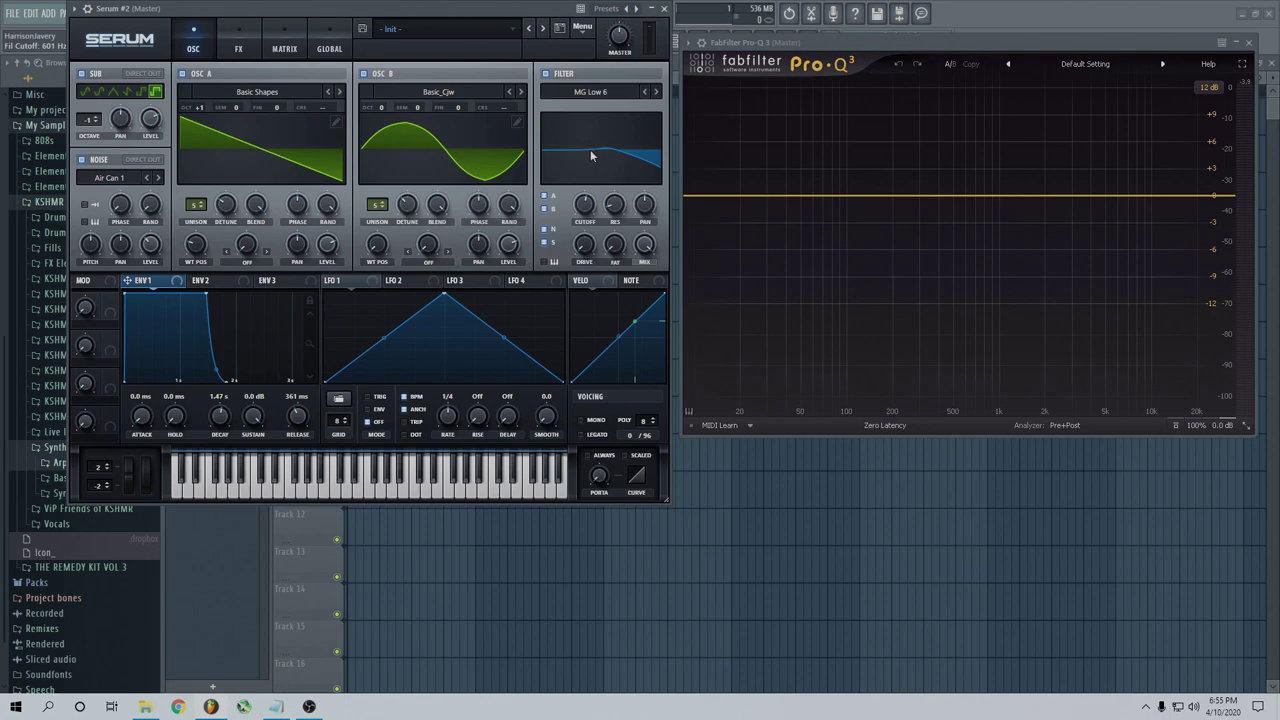
Sweep the filter cutoff down while a chord plays to compare the spectrum, and return it to fully open.
left_click_drag(584, 201, 547, 57)
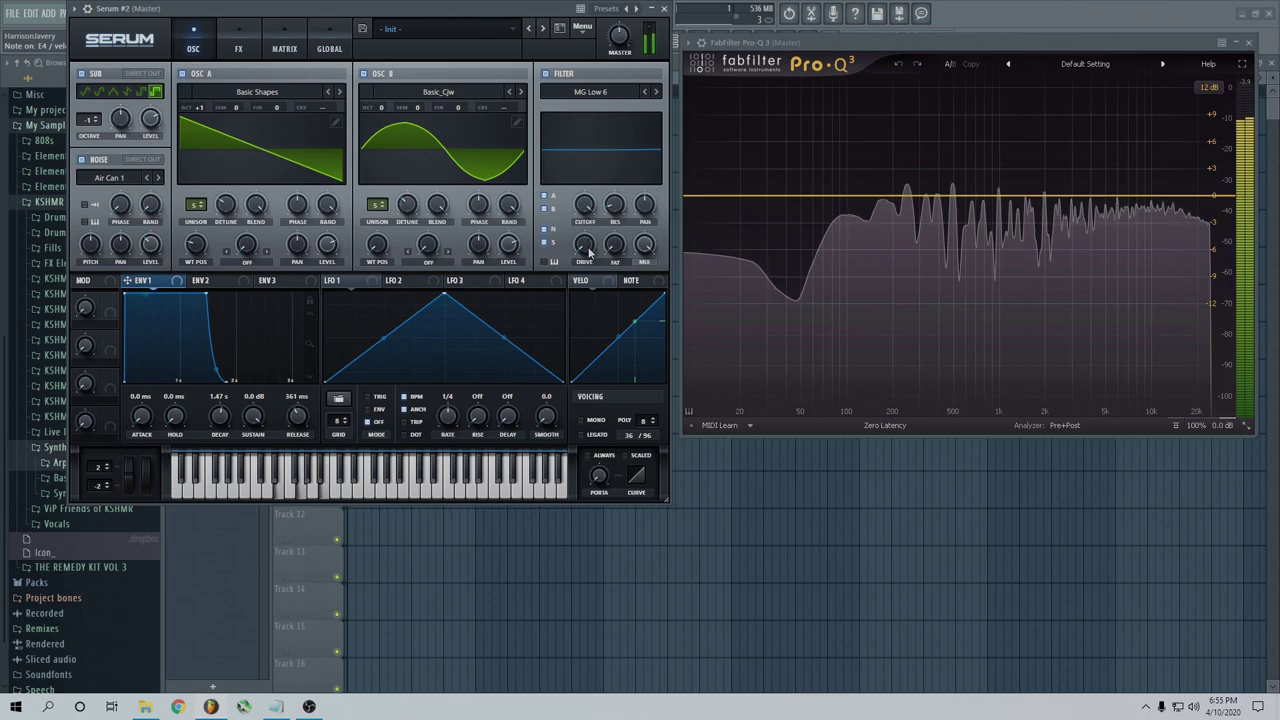
left_click_drag(585, 218, 596, 321)
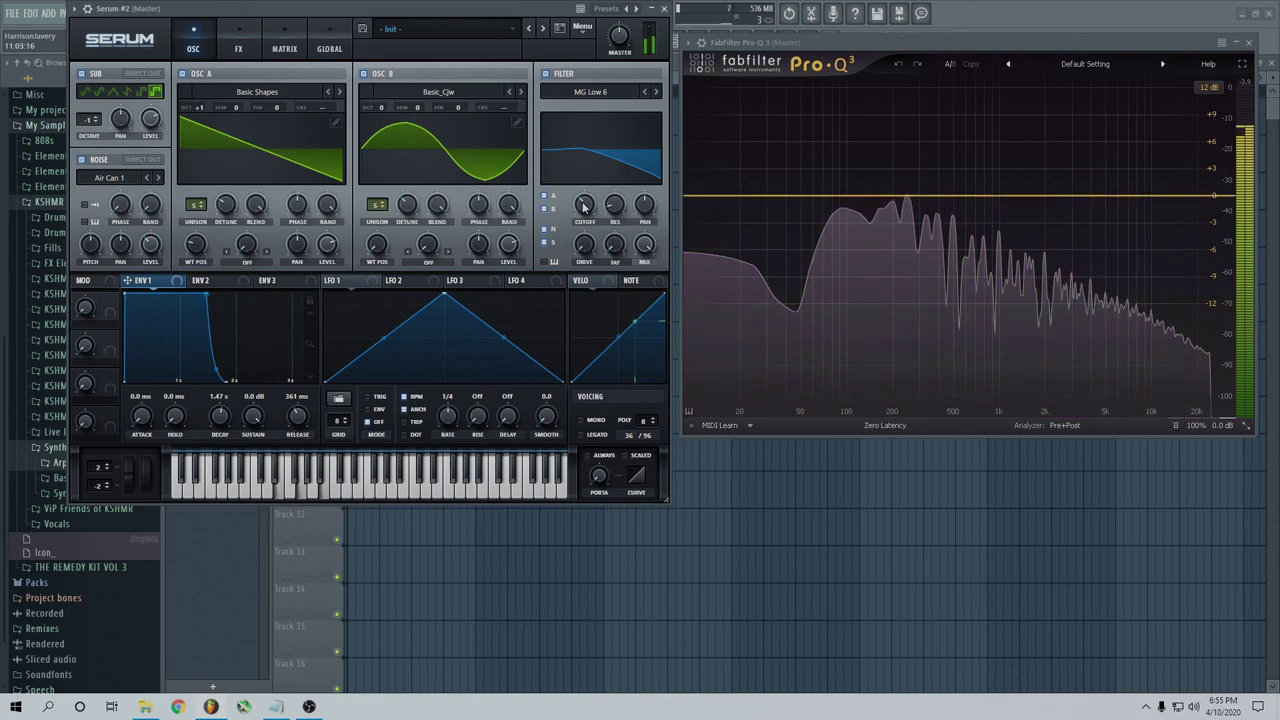
mouse_move(585, 208)
left_click_drag(585, 208, 600, 102)
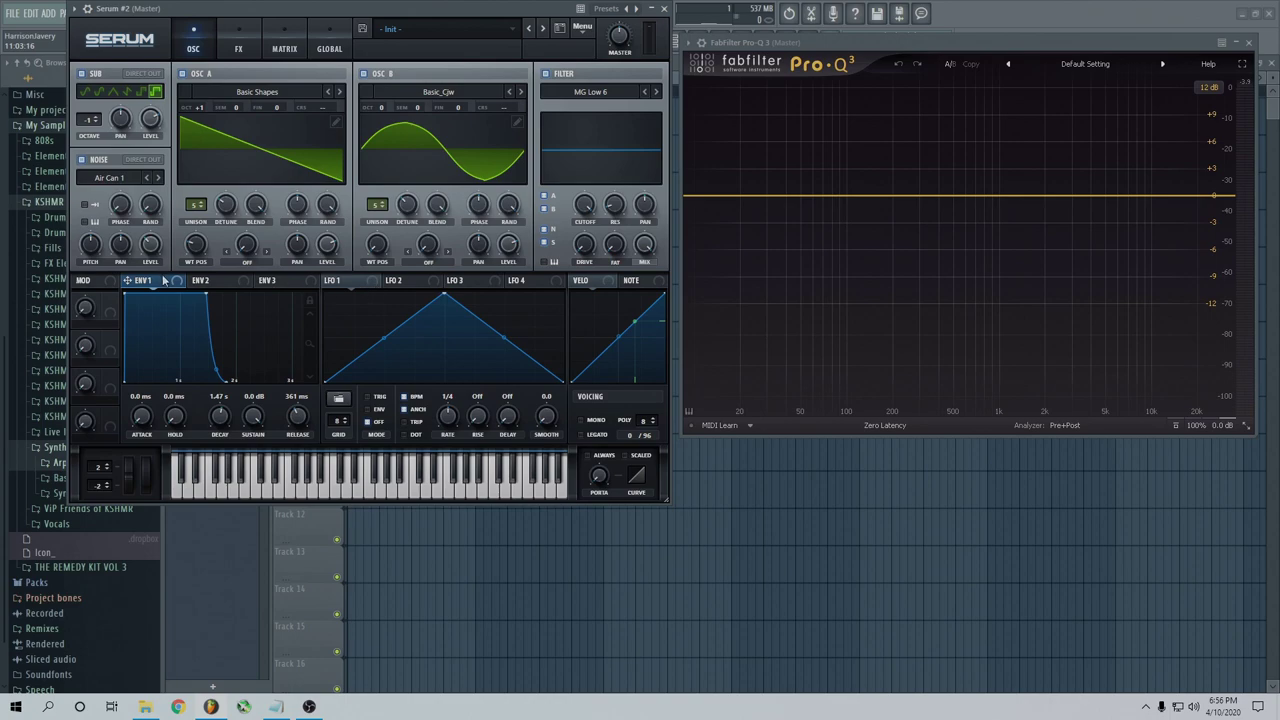
Assign LFO 1 to the filter cutoff with a modulation amount of -51 and play the chord to hear the movement.
left_click(191, 283)
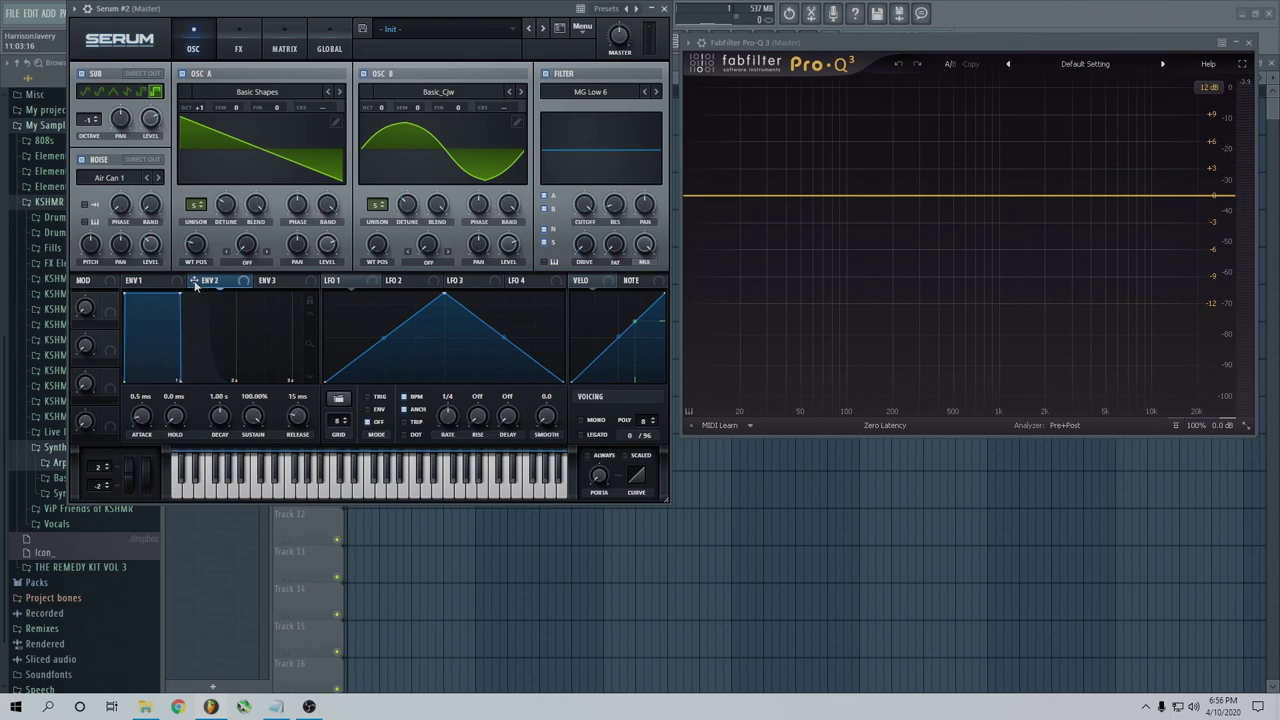
left_click(349, 282)
left_click_drag(349, 282, 586, 208)
key("space")
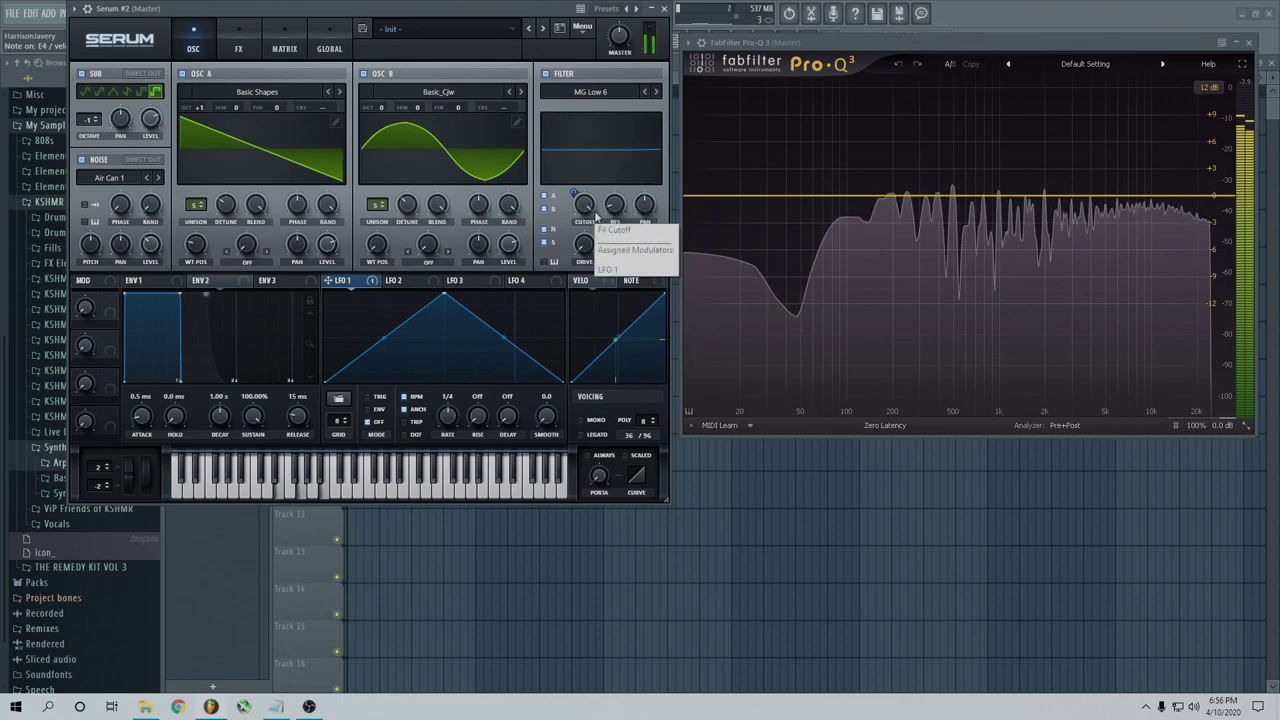
key("space")
left_click_drag(574, 192, 576, 242)
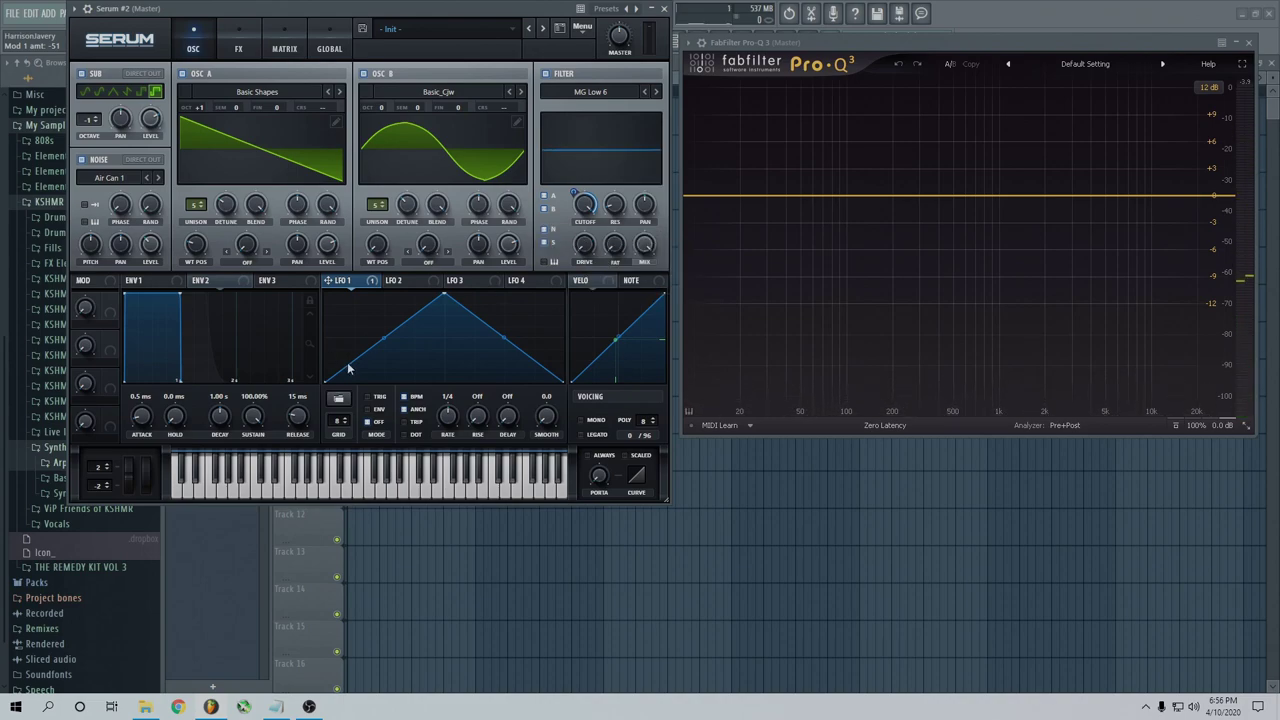
key("space")
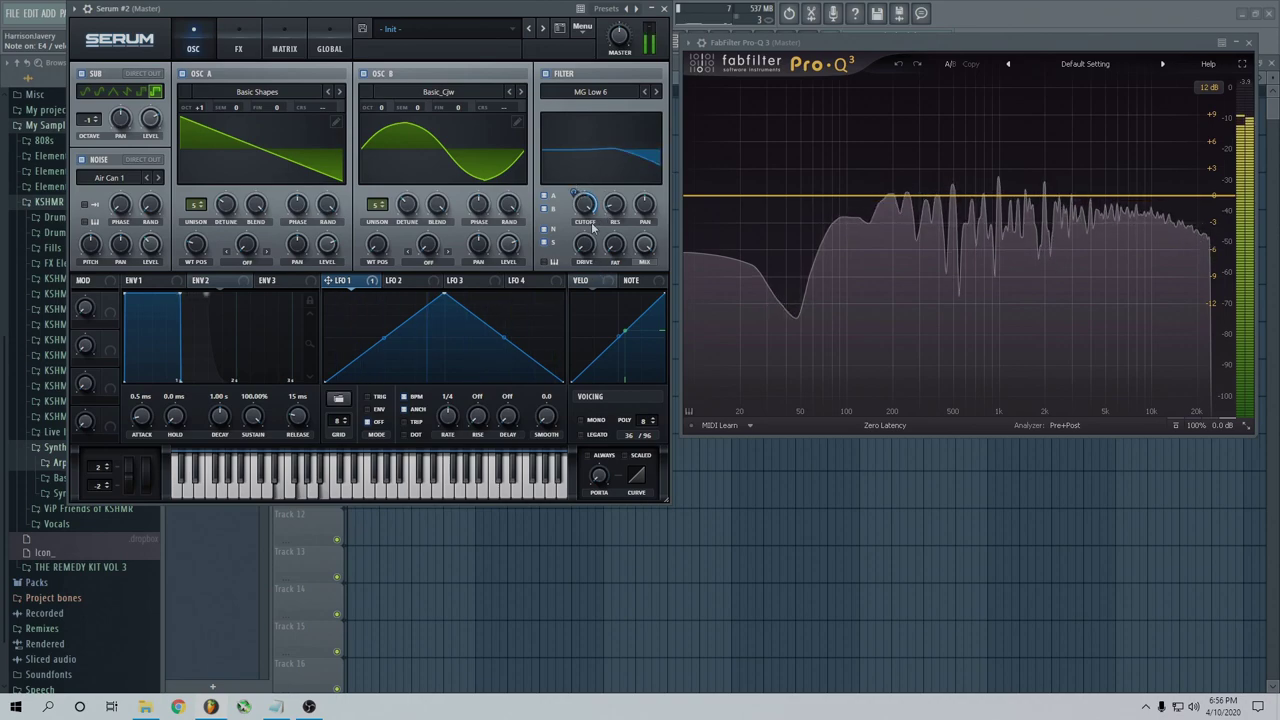
key("space")
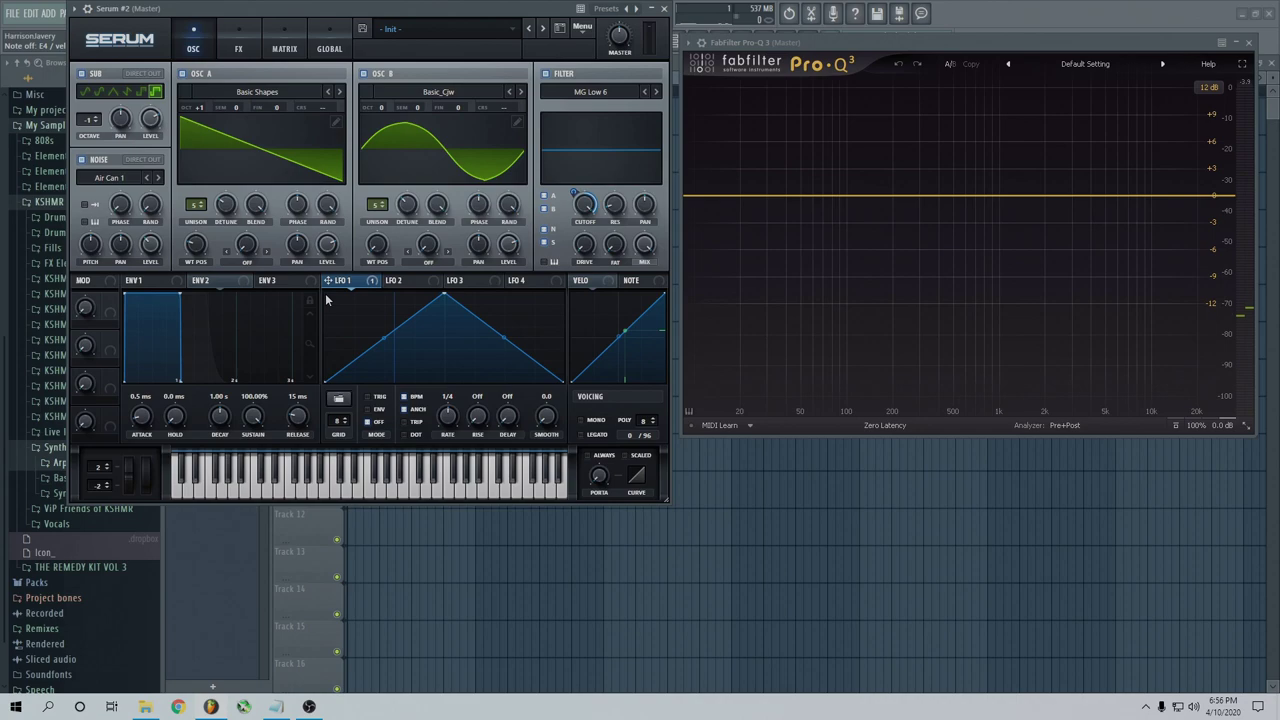
Enable the reverb effect in the Hall mode and return to the oscillator page.
left_click(245, 46)
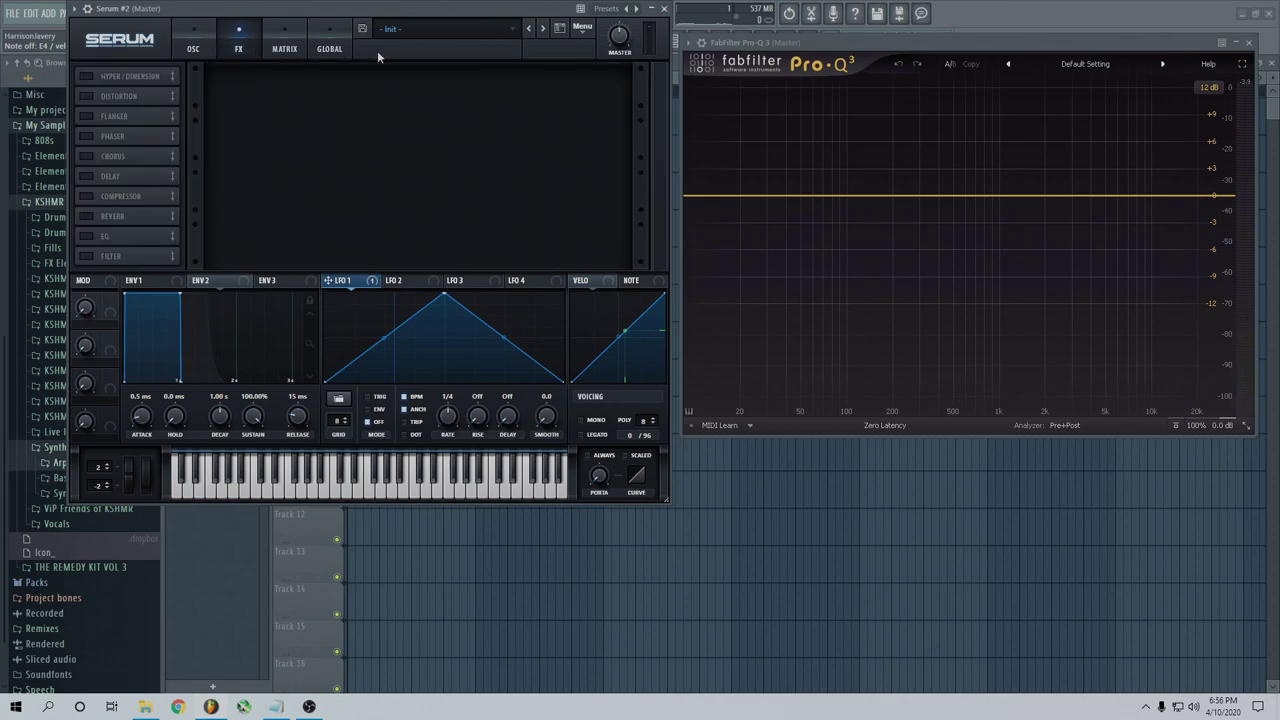
left_click(88, 216)
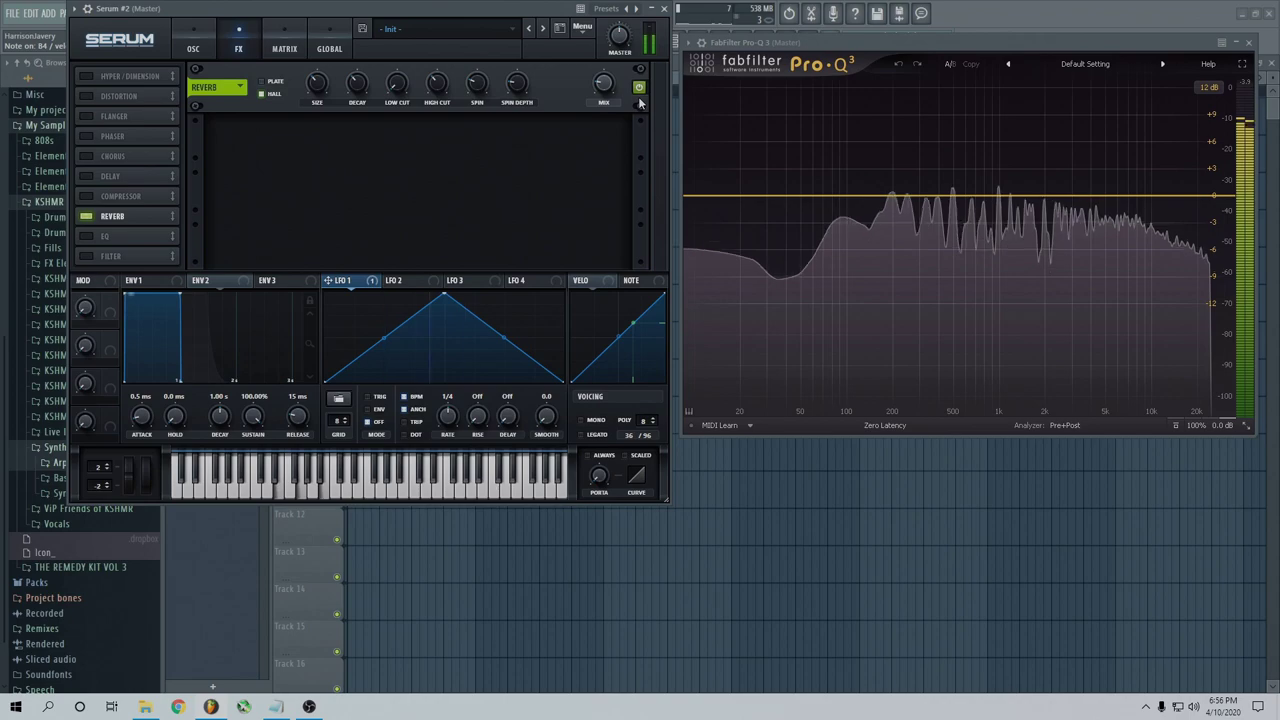
left_click(193, 48)
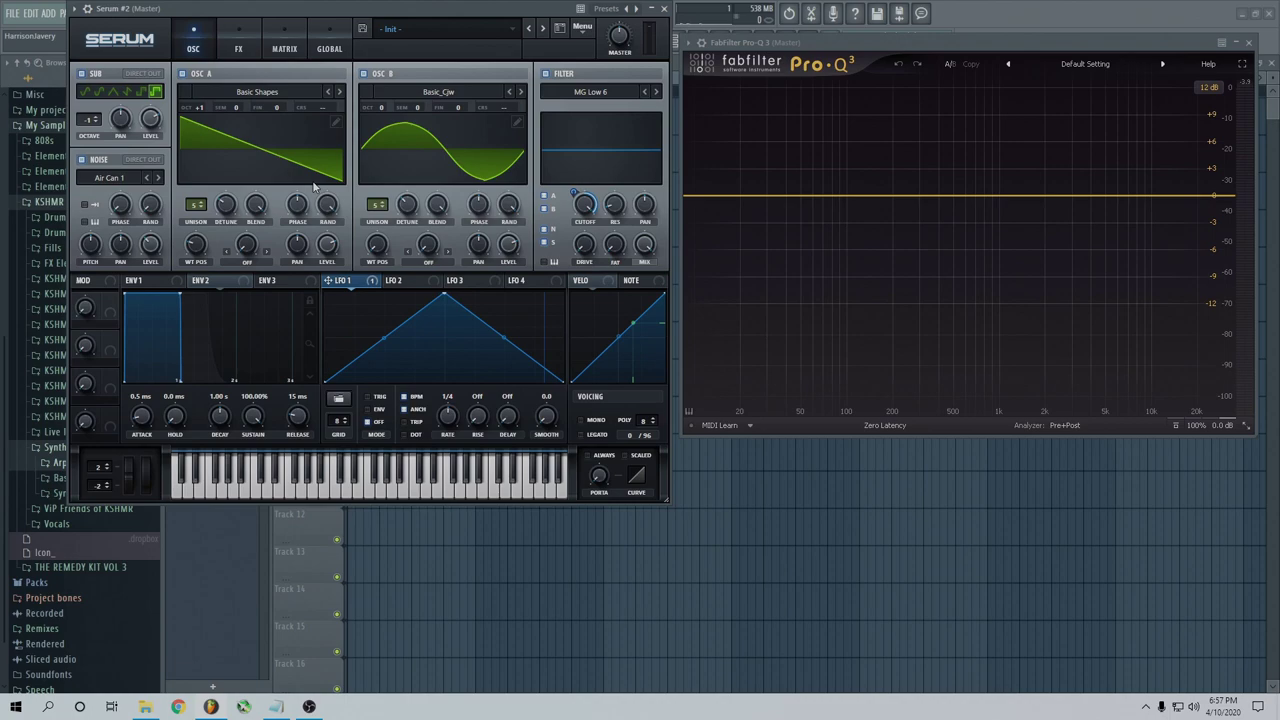
Switch oscillator B to the Basic_Mdc wavetable and lower the filter cutoff during playback.
key("space")
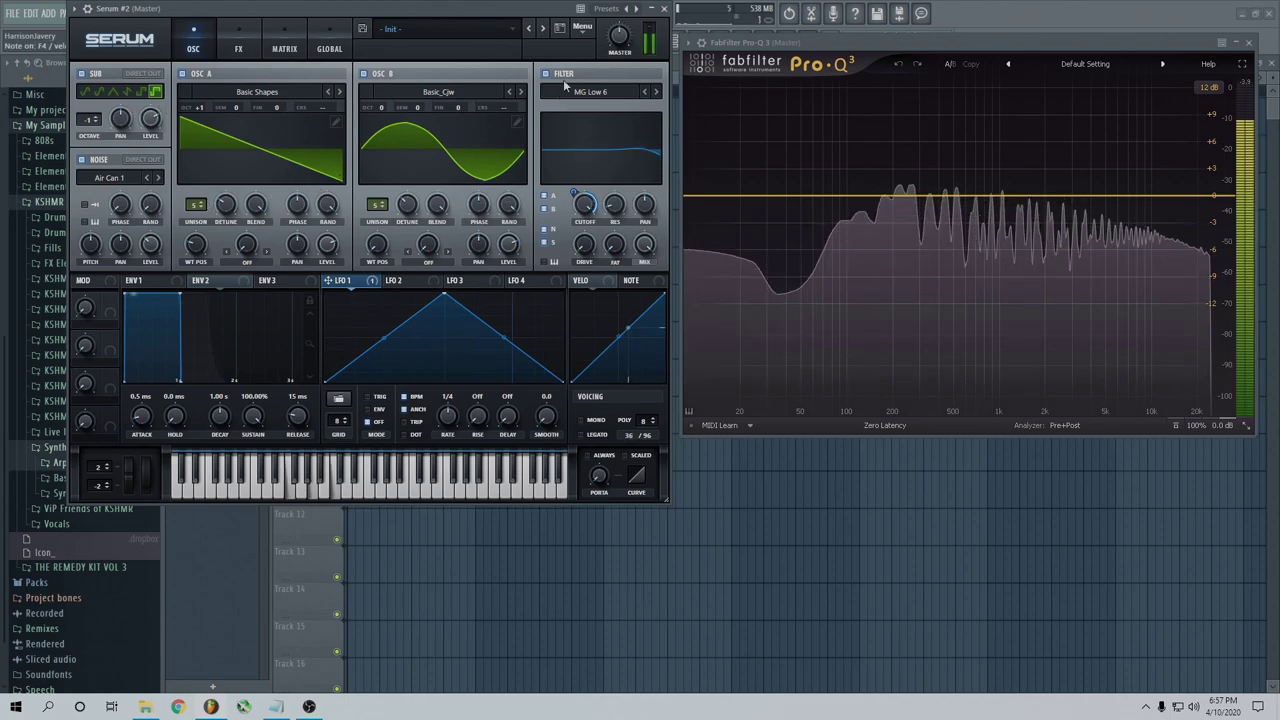
left_click(520, 91)
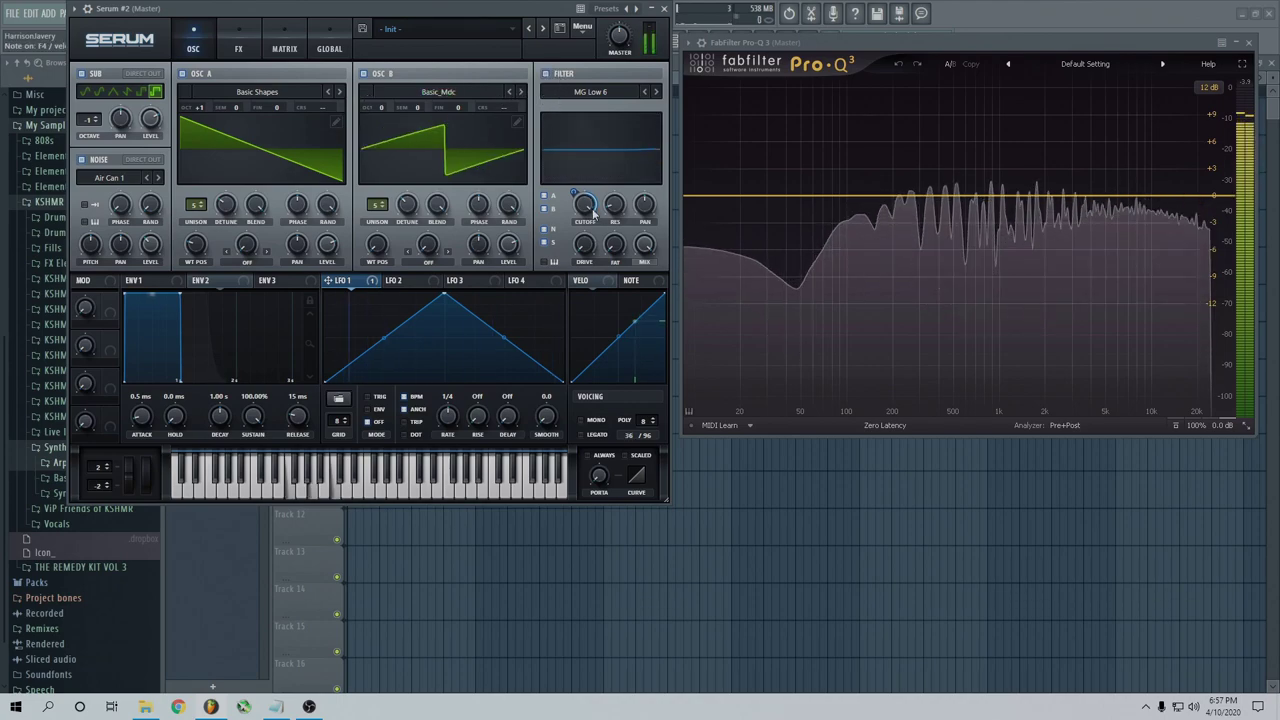
left_click_drag(593, 211, 599, 302)
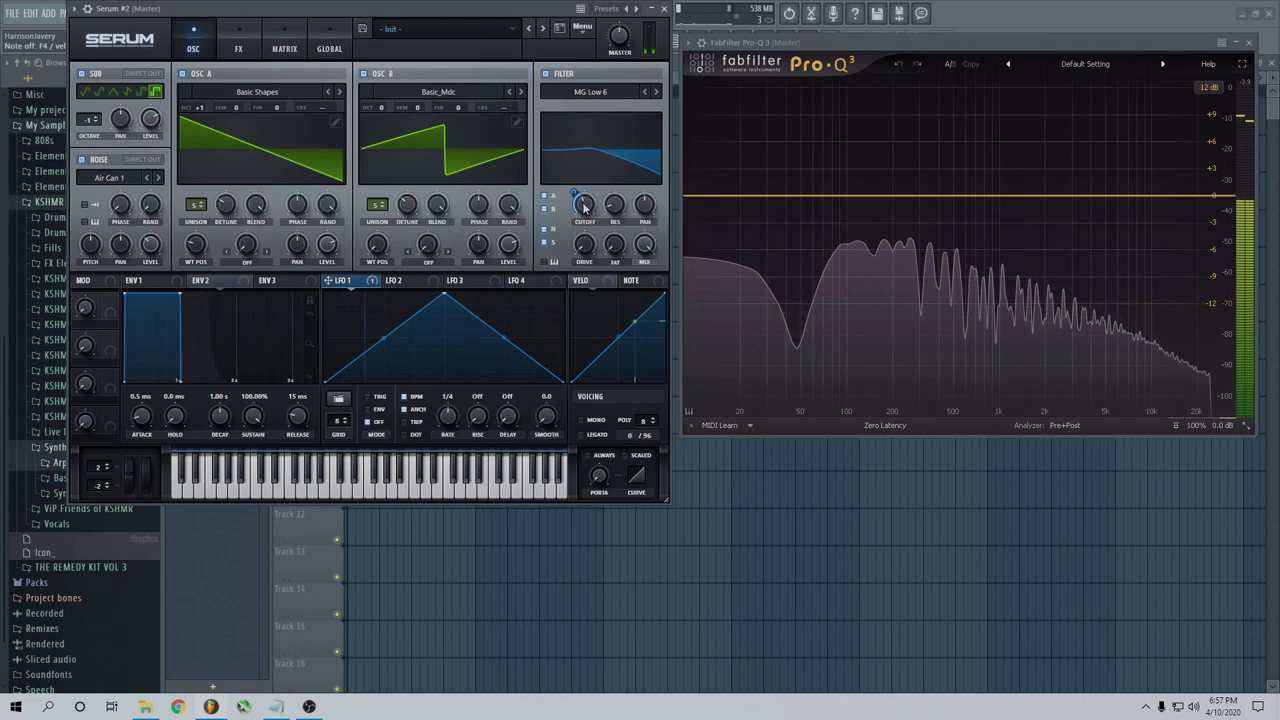
Lower oscillator A's unison detune to 0.08 during playback.
left_click_drag(226, 204, 224, 270)
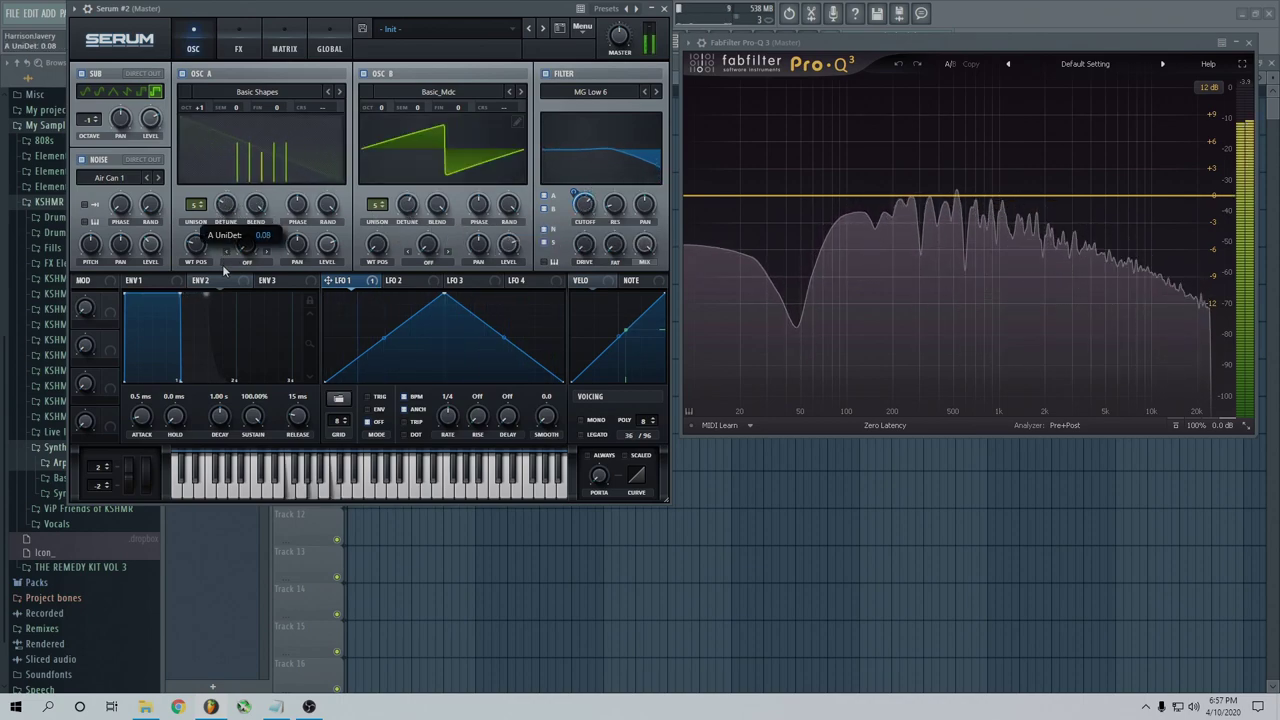